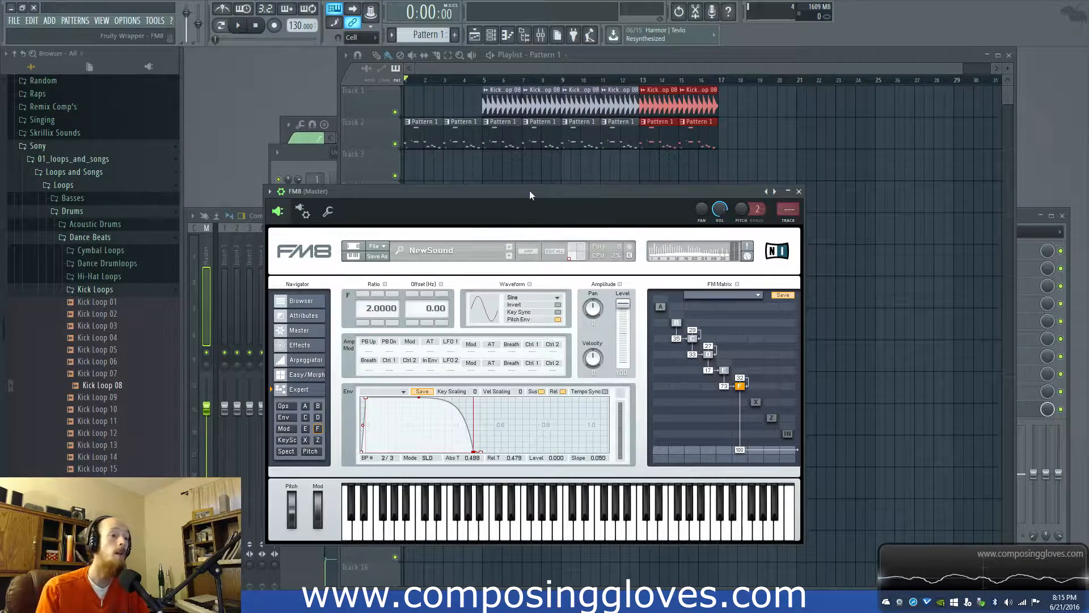
Try a steep 0.950 decay slope on operator F's envelope, and return the slope to 0.050
left_click_drag(529, 195, 545, 179)
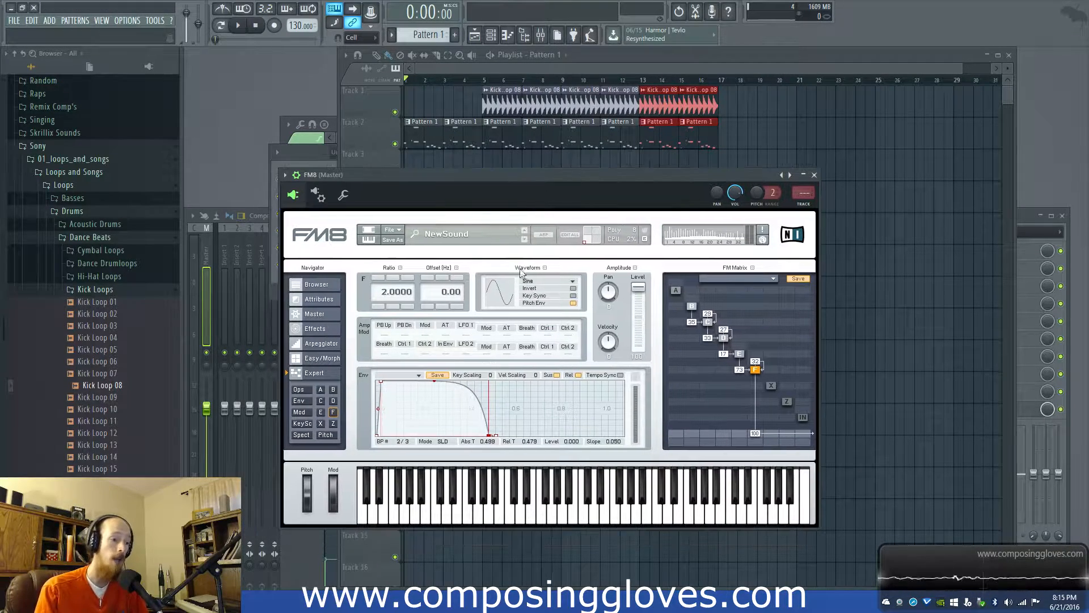
left_click_drag(436, 392, 427, 447)
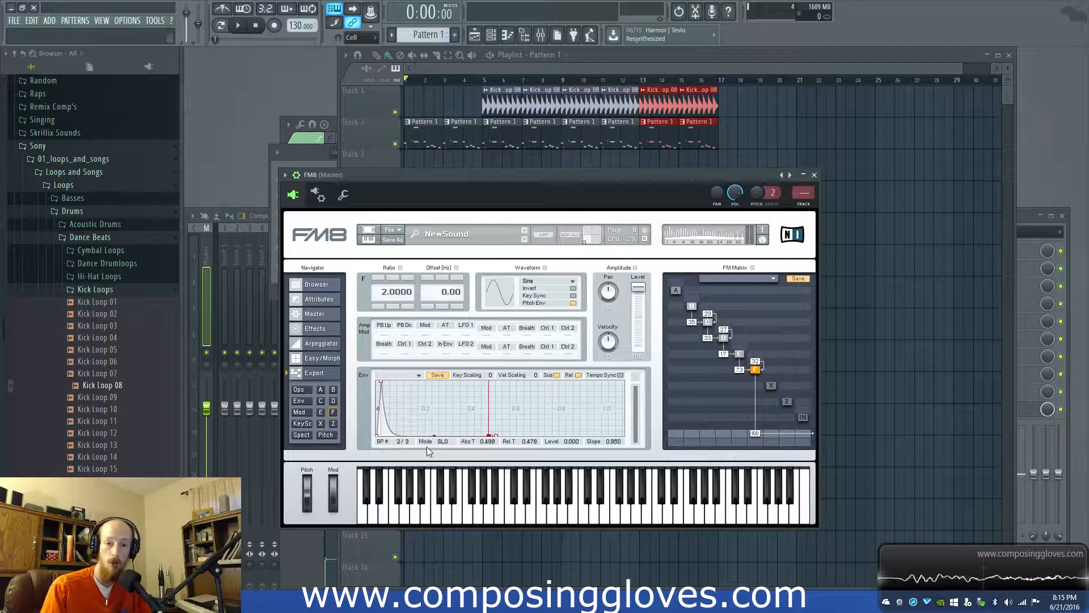
left_click(562, 70)
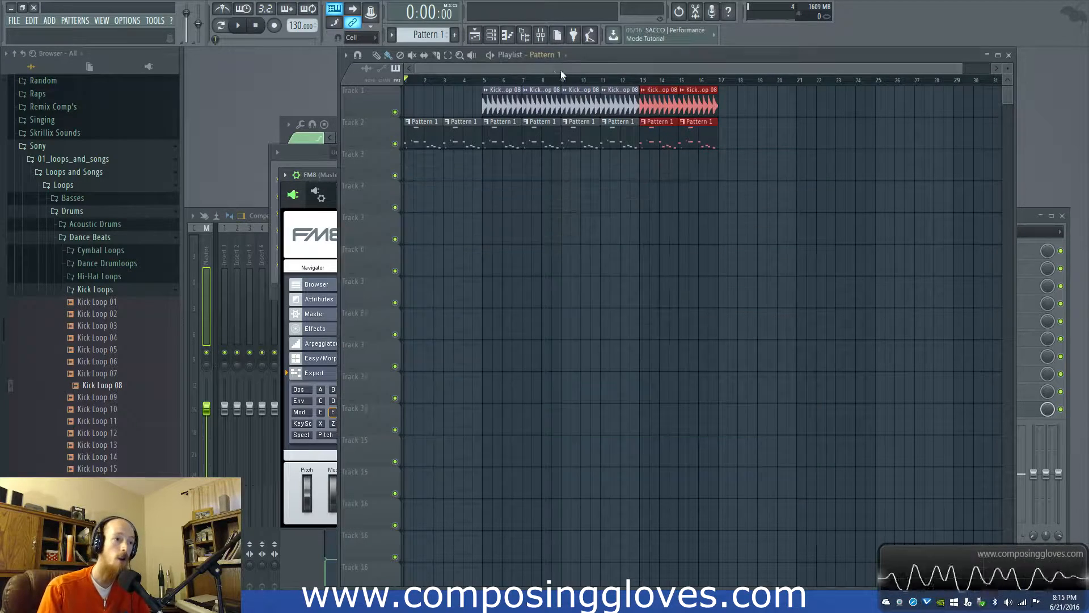
left_click(320, 196)
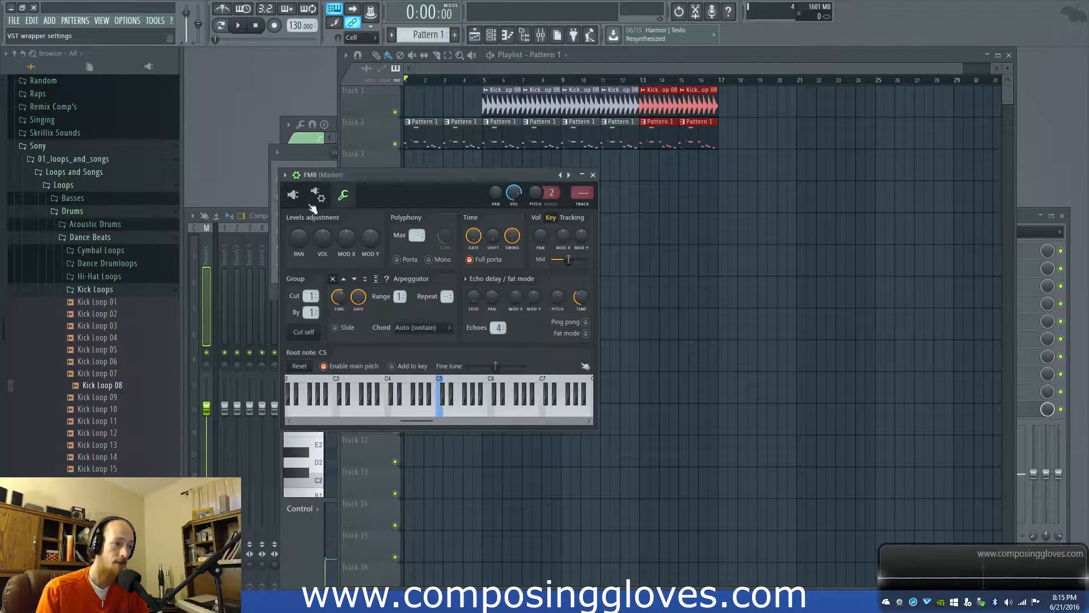
left_click(293, 195)
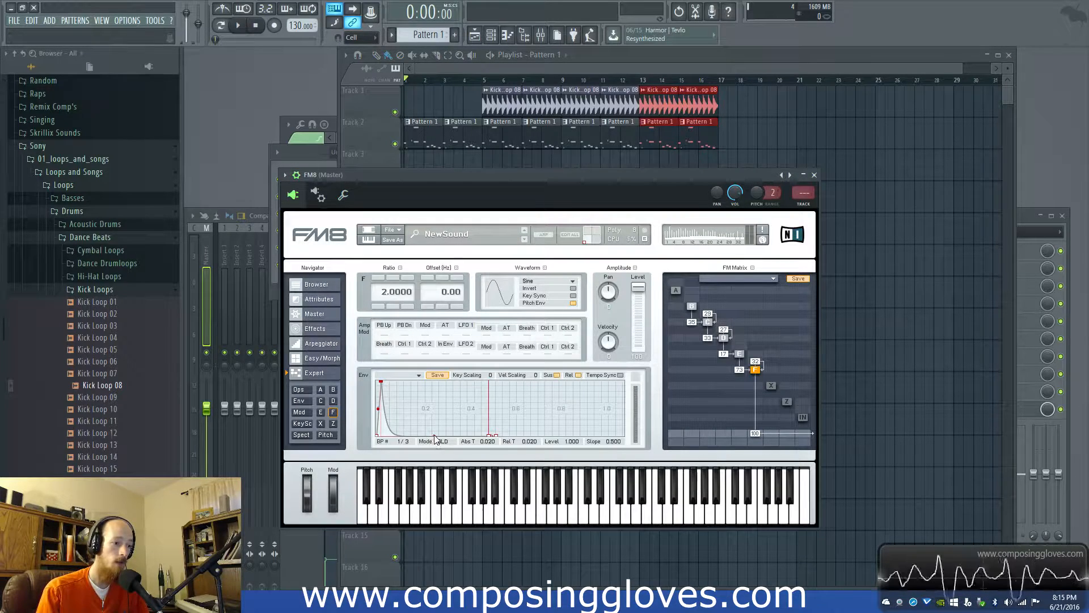
left_click_drag(434, 434, 434, 381)
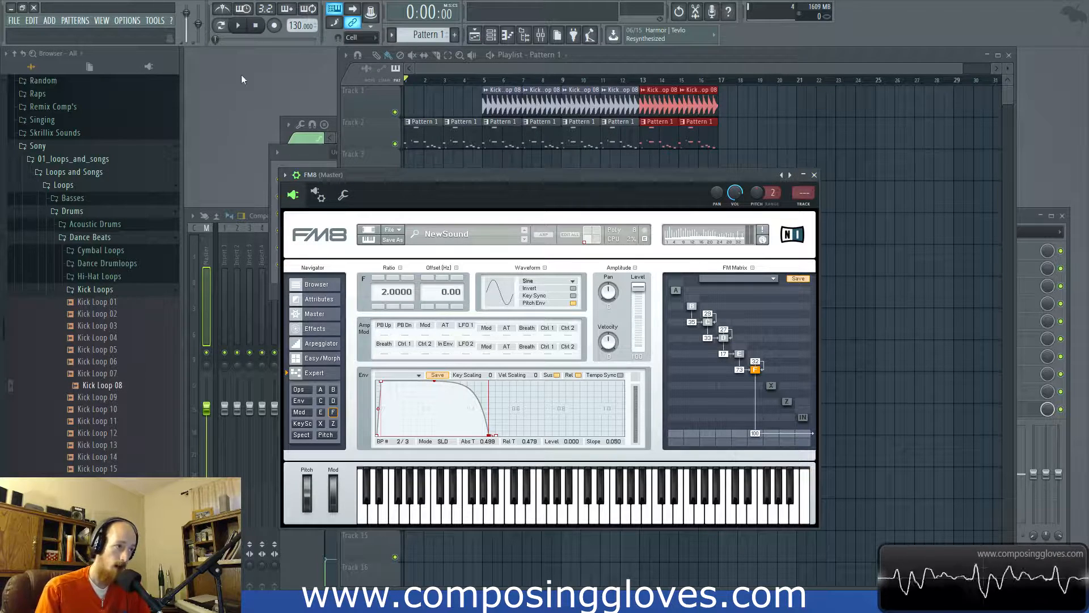
Shape operator F's envelope into a short pluck with a decay slope of 0.950 while auditioning the song
left_click_drag(455, 179, 460, 165)
key("space")
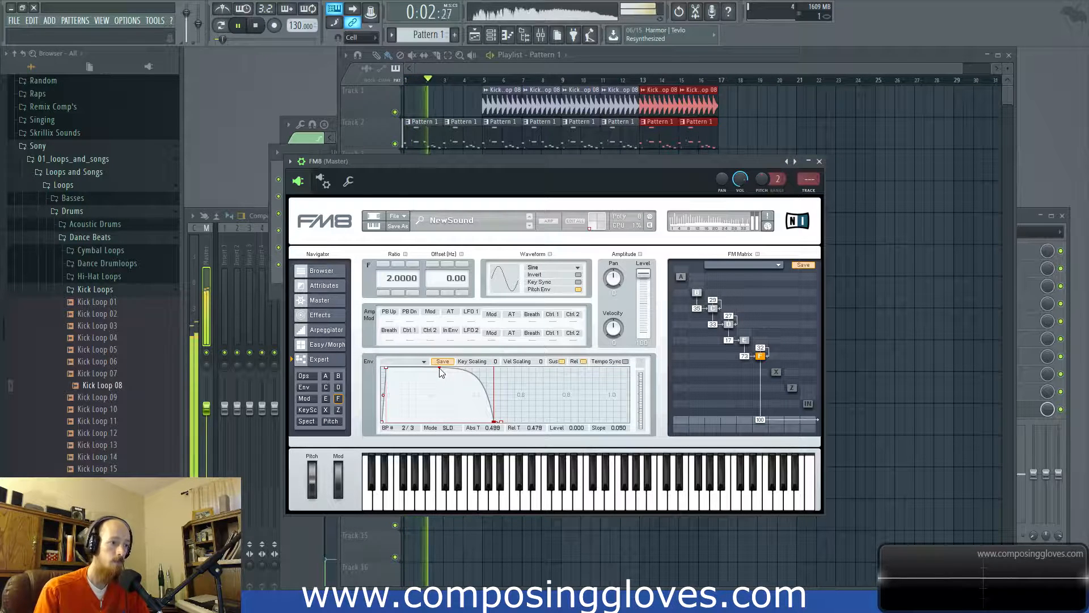
left_click_drag(441, 372, 426, 431)
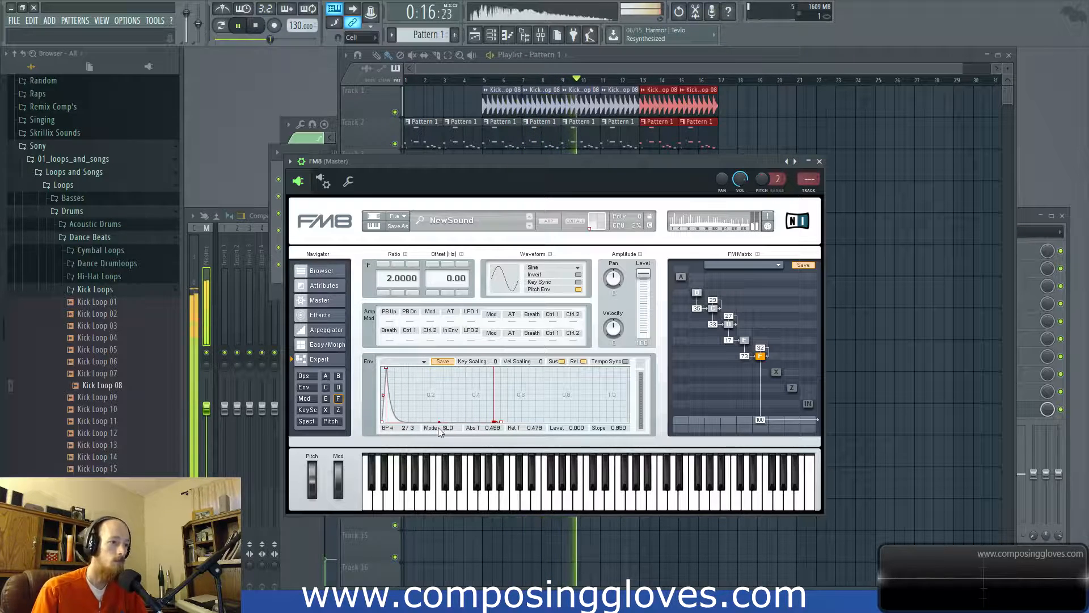
left_click(256, 25)
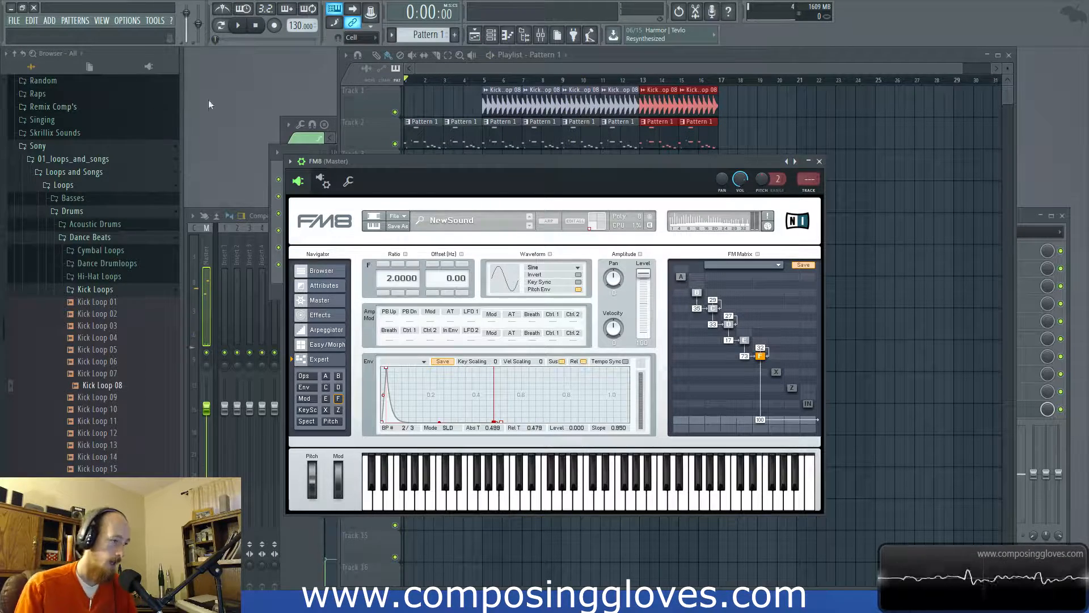
Bring up the overview of all operators' ratios and waveforms for review
left_click_drag(410, 158, 419, 149)
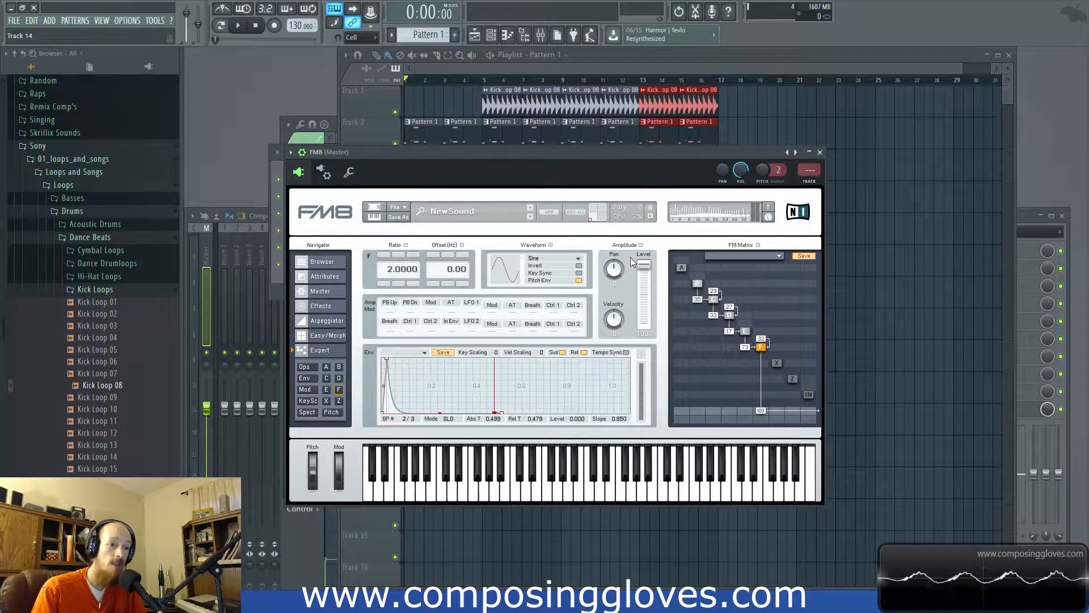
left_click(303, 367)
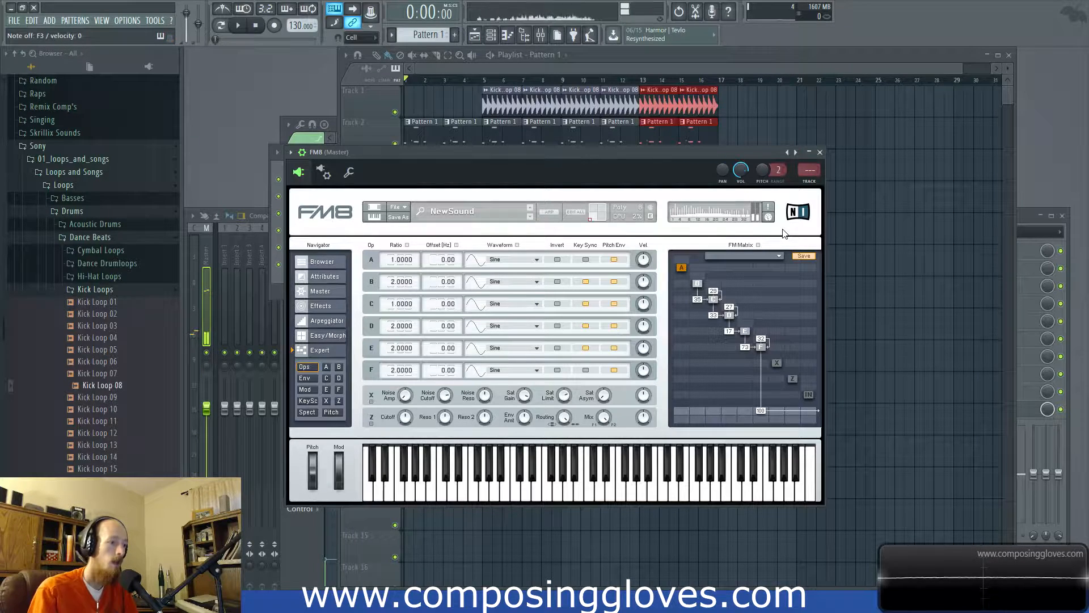
Try the Flanger effect with a depth of 8 during playback, and turn the Flanger off again
left_click(328, 307)
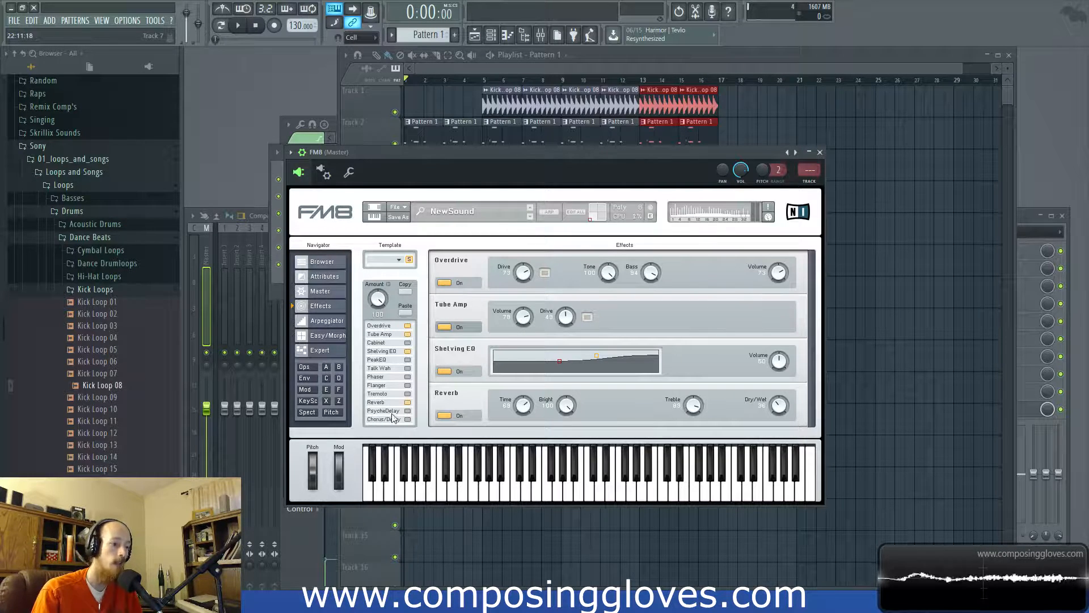
left_click(407, 385)
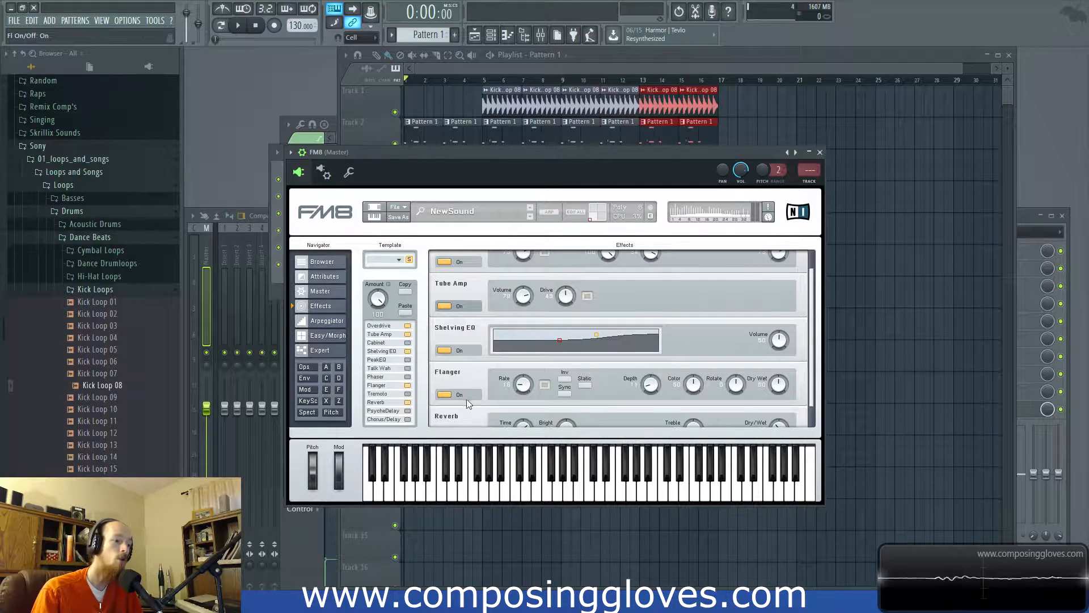
left_click(325, 172)
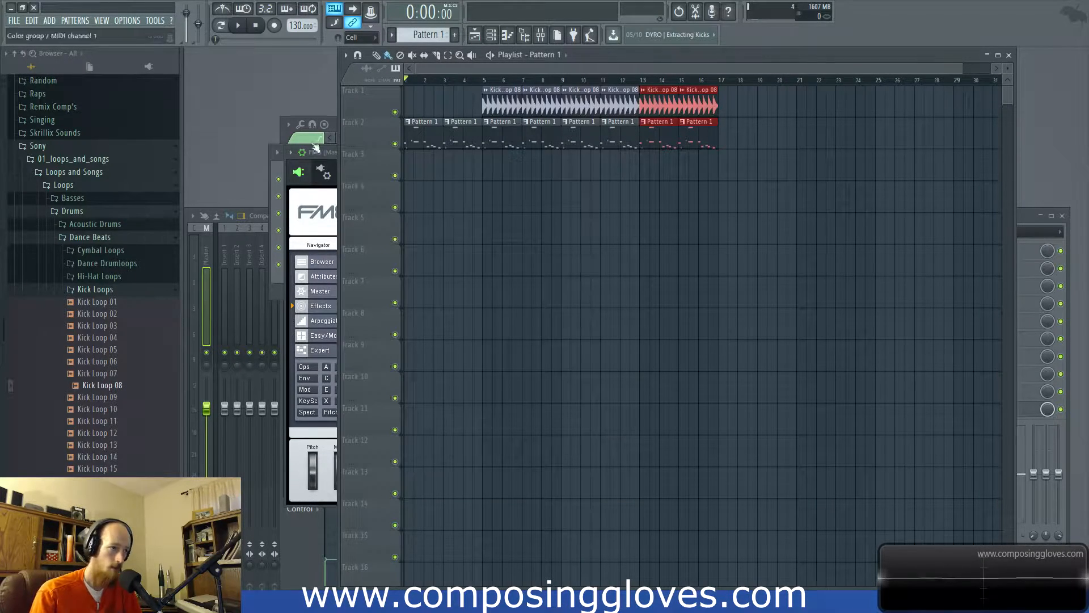
left_click(299, 172)
key("space")
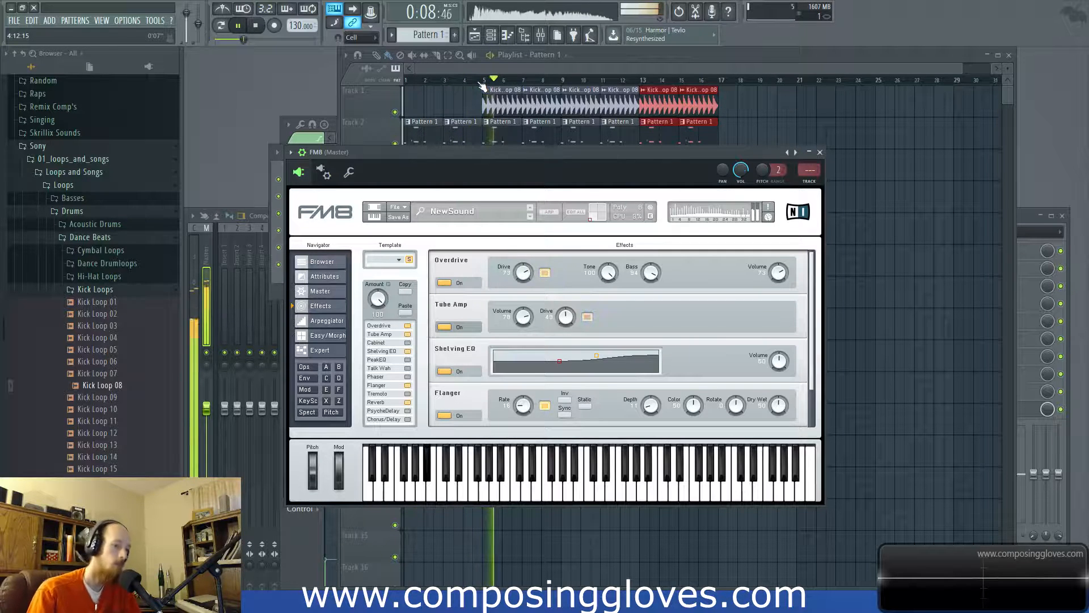
mouse_move(529, 403)
left_mouse_down()
mouse_move(523, 369)
mouse_move(526, 408)
left_mouse_up()
mouse_move(654, 406)
left_mouse_down()
mouse_move(650, 366)
mouse_move(654, 408)
left_mouse_up()
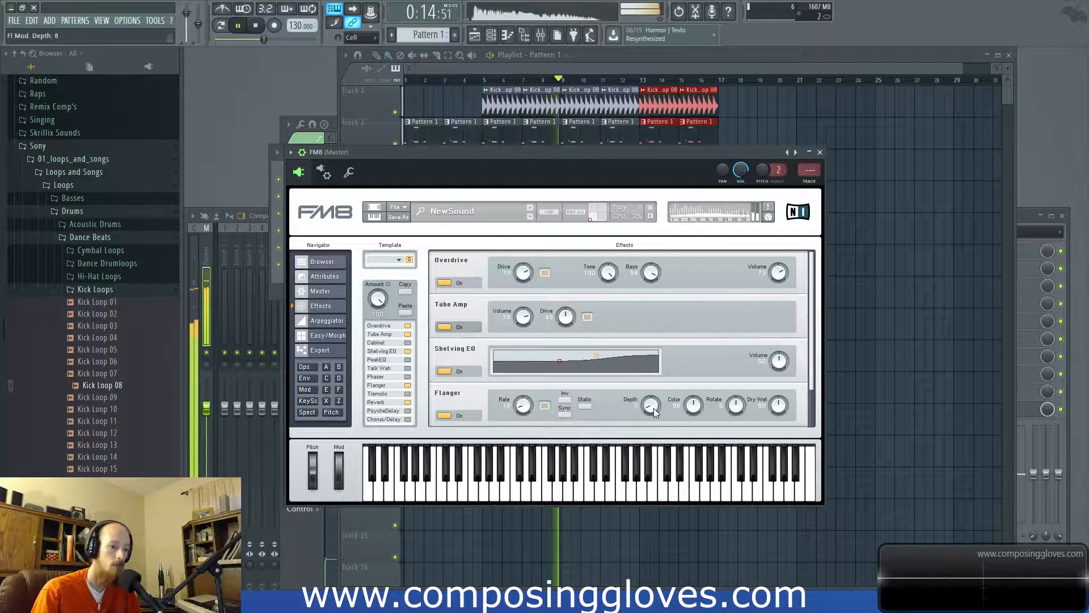
left_click(444, 415)
key("space")
left_click_drag(479, 165, 479, 159)
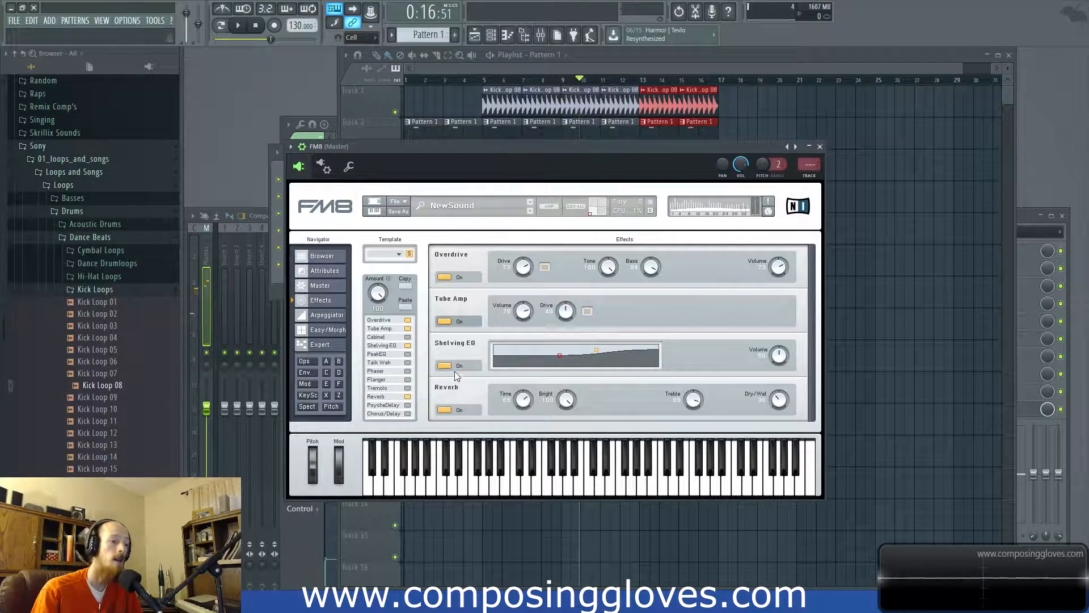
Add a second FM8 instrument to the channel rack
left_click(320, 345)
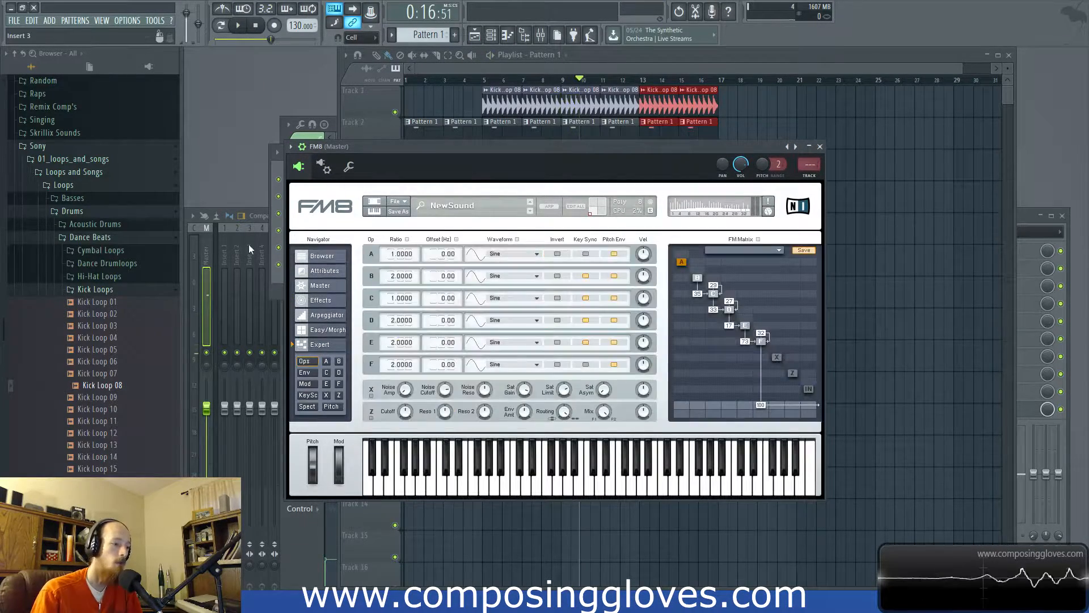
left_click(252, 275)
key("F6")
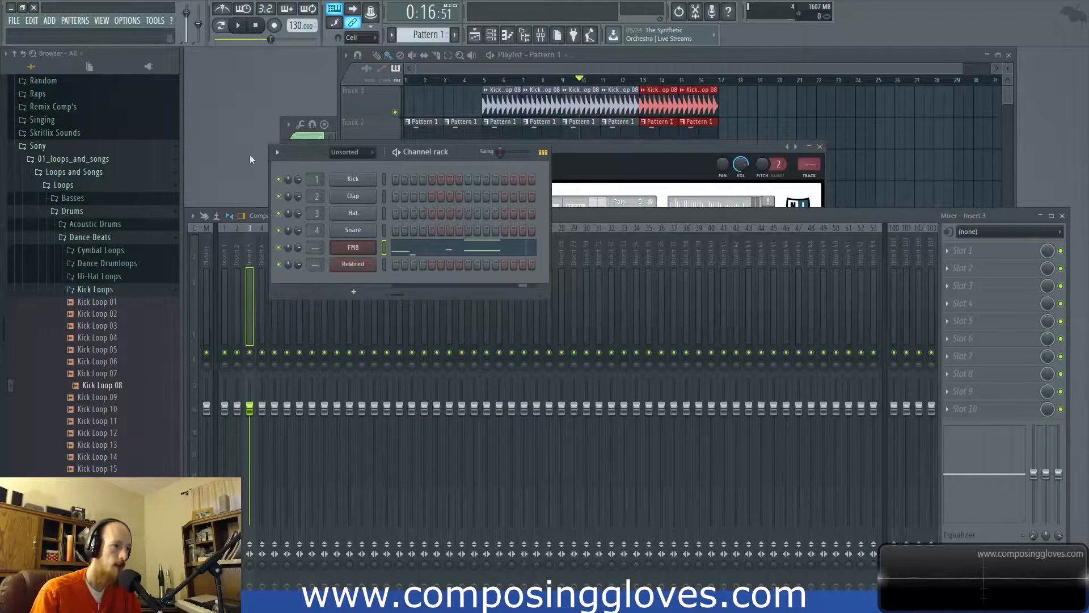
left_click(357, 291)
left_click(450, 118)
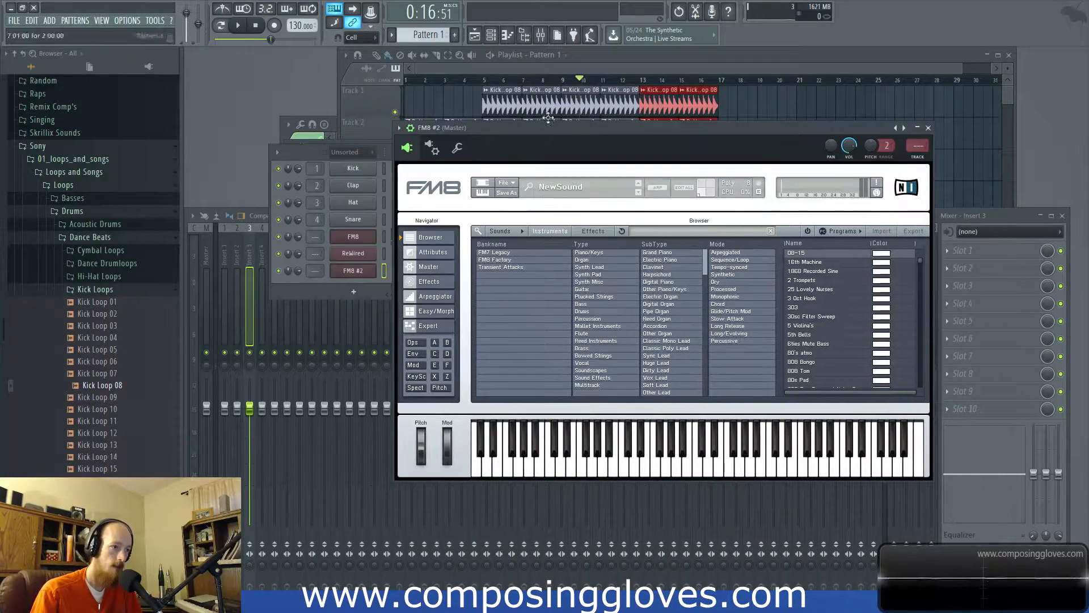
Move the notes from the first FM8 channel to the FM8 #2 channel by cutting and pasting them
right_click(352, 237)
left_click(501, 253)
right_click(369, 238)
left_click(479, 236)
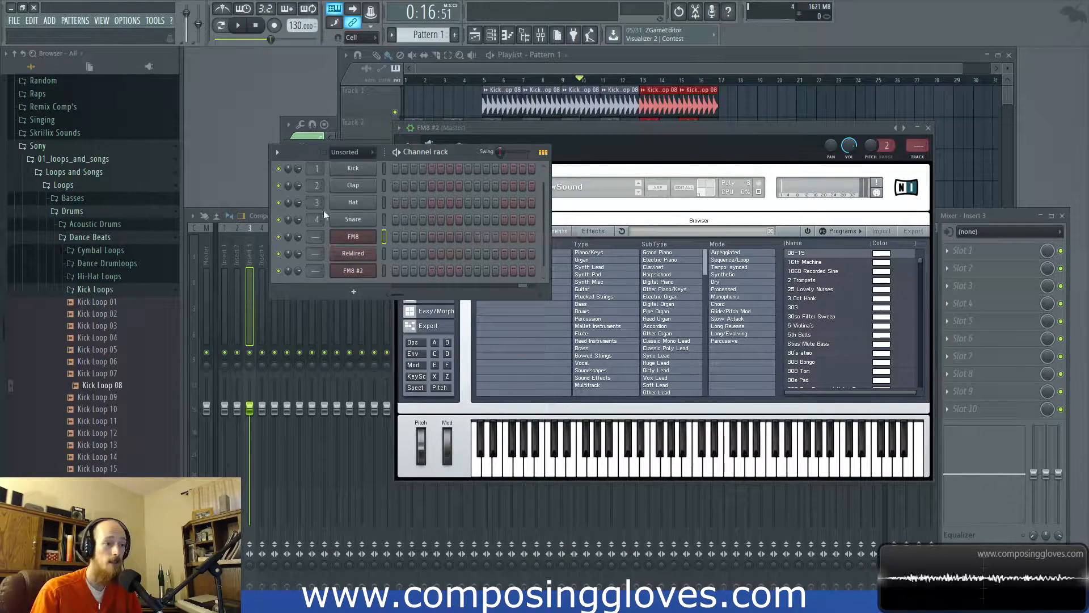
right_click(370, 270)
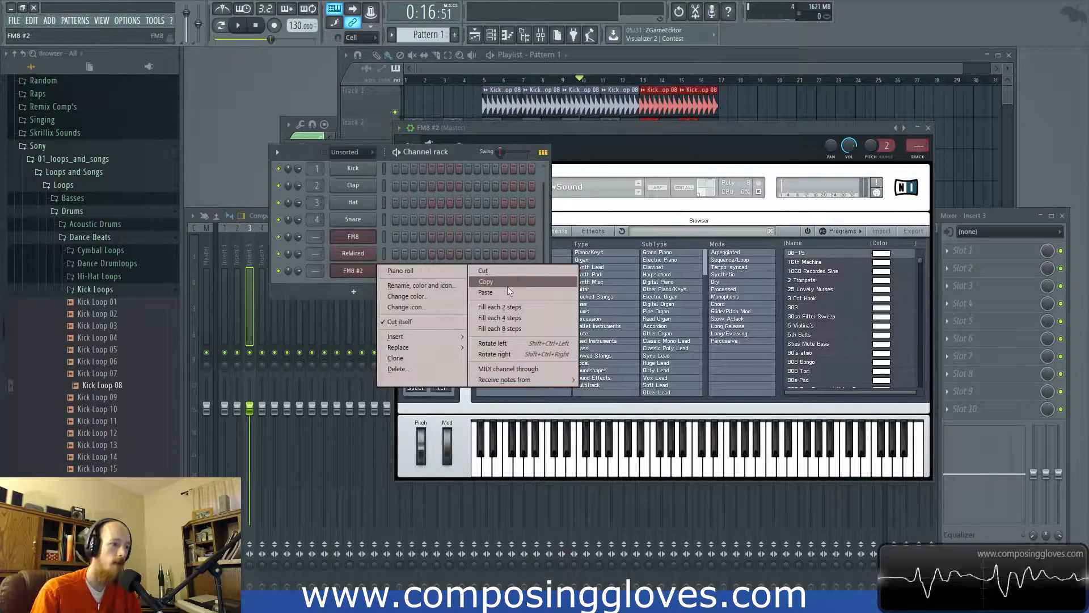
left_click(505, 289)
Play the playlist from the start briefly to check the moved notes
left_click(484, 66)
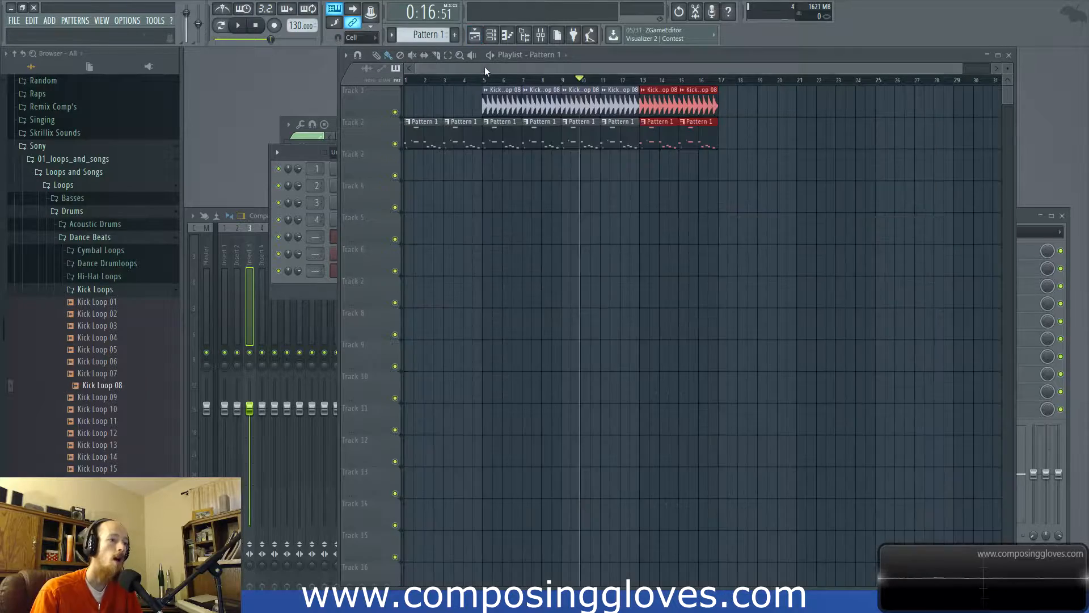
key("space")
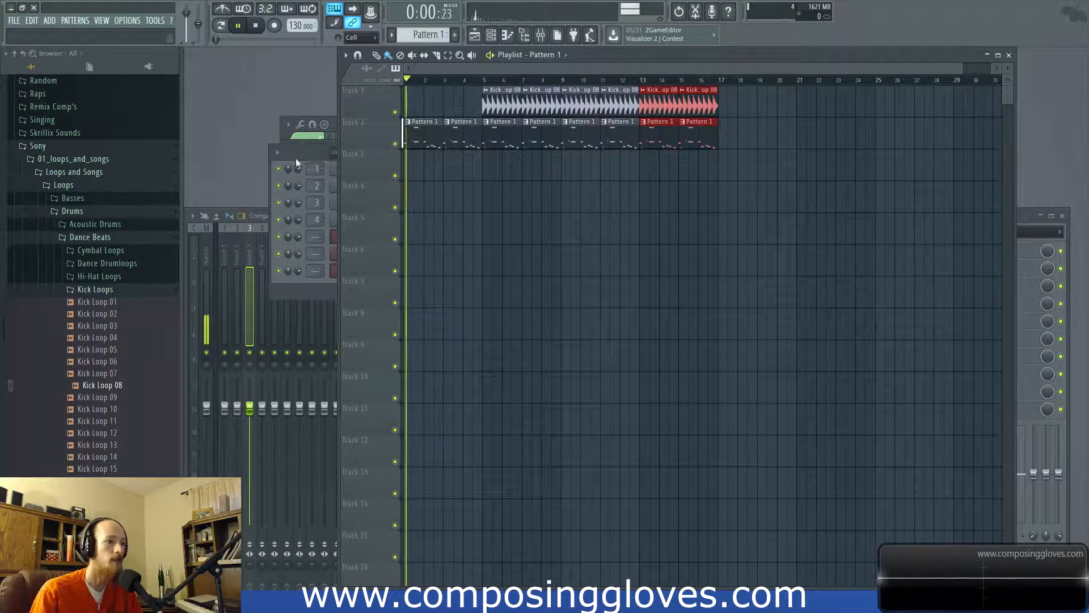
left_click(297, 152)
key("space")
Open FM8 #2's expert settings, select operator F and route operator E into F in the FM matrix
left_click(352, 271)
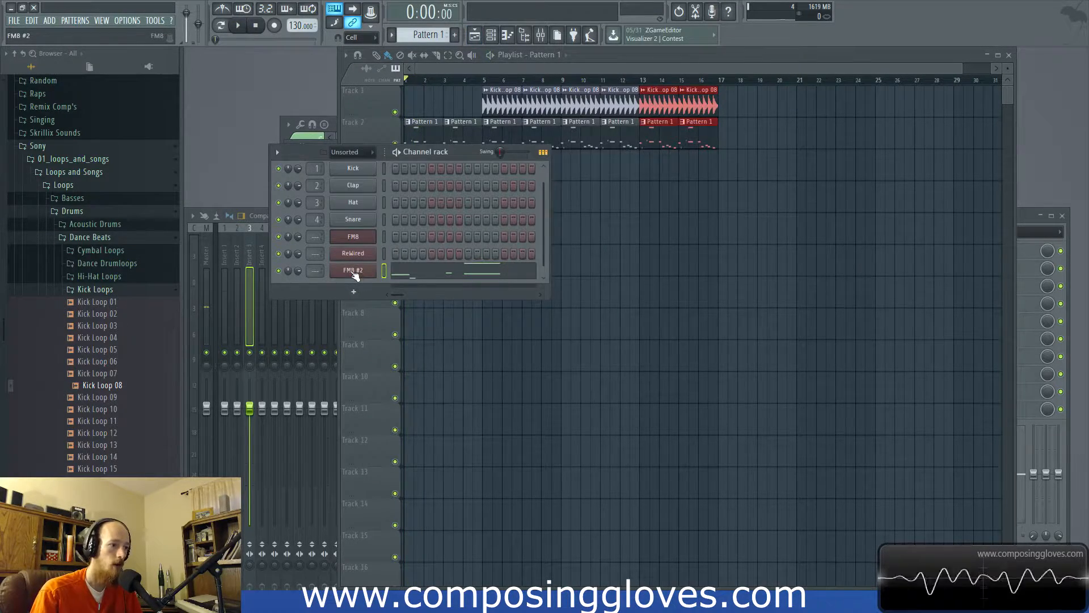
left_click(423, 366)
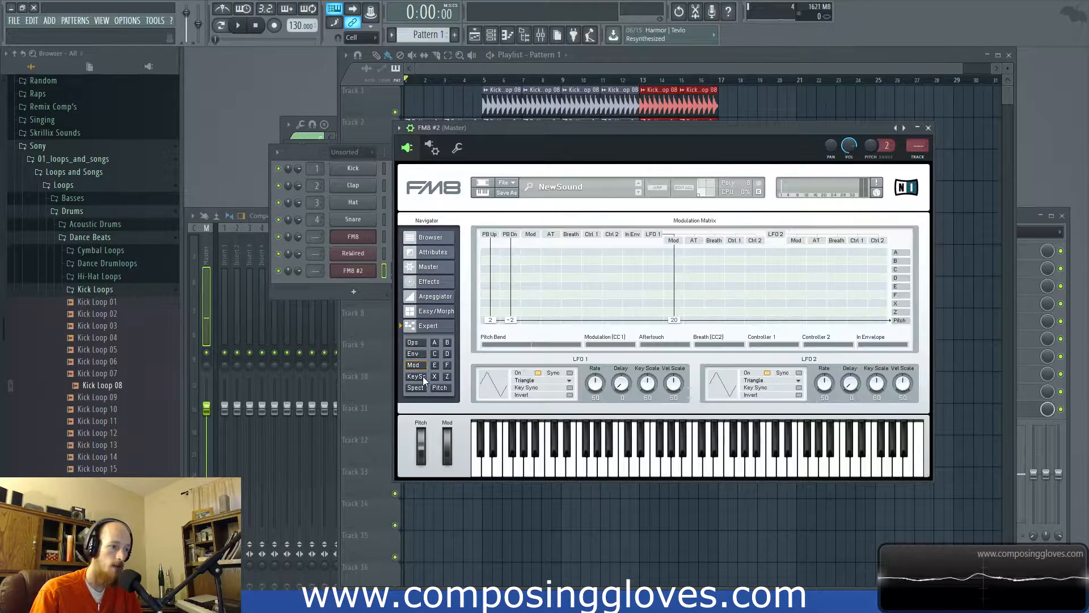
left_click(424, 379)
left_click(868, 322)
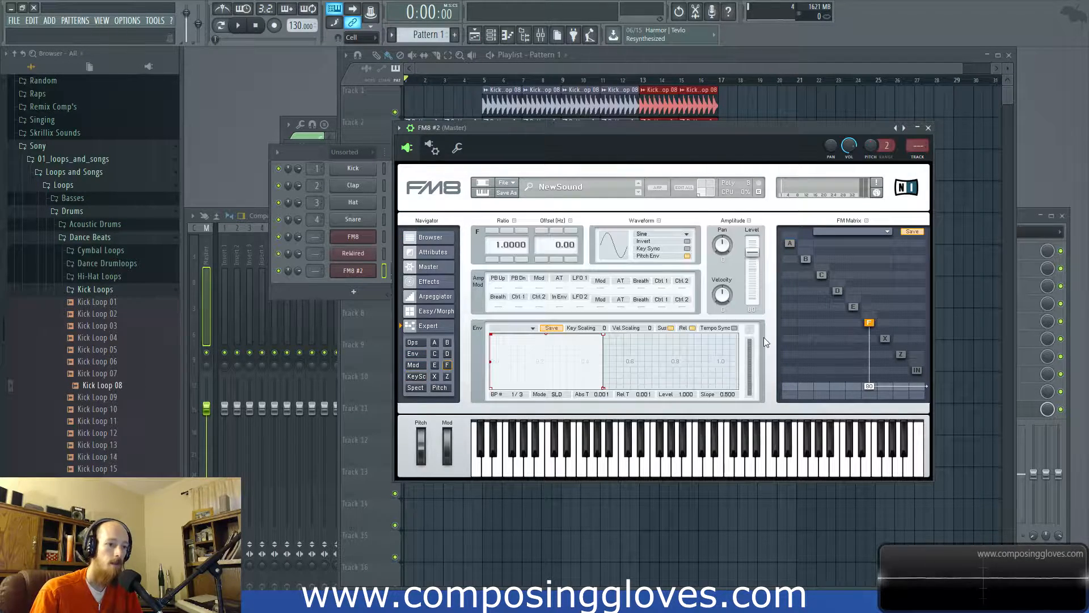
left_click_drag(852, 307, 856, 315)
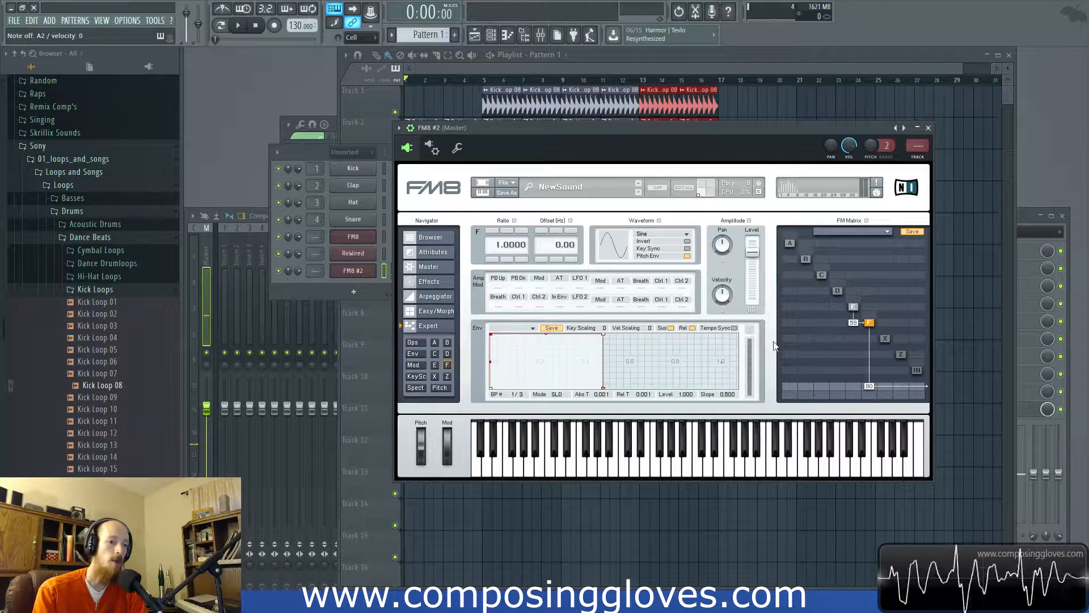
Soften the attack of operator F's envelope and set its release time to about 0.037
left_click(604, 389)
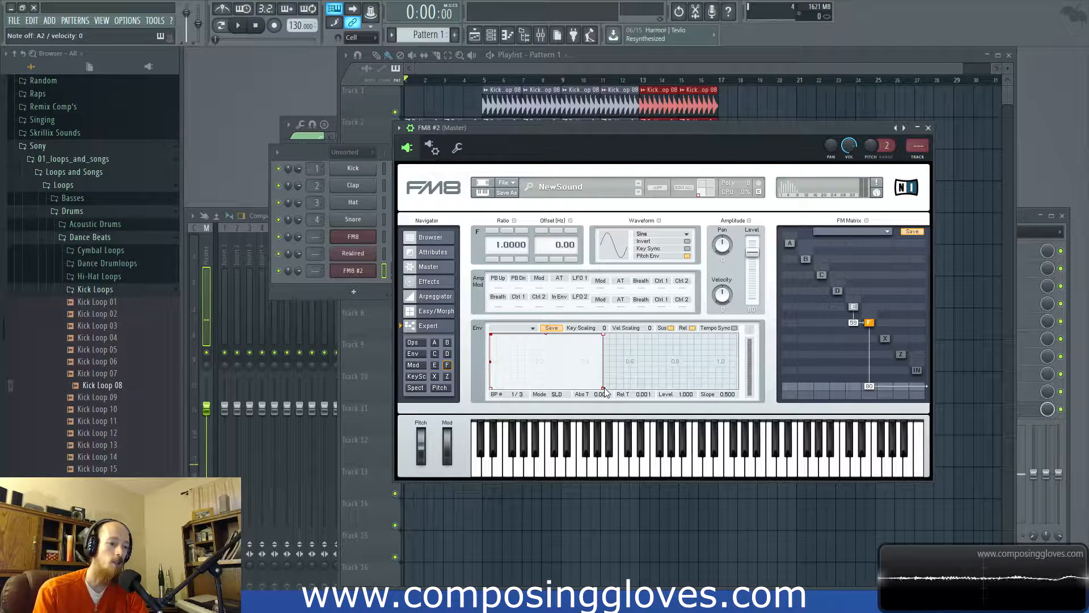
left_click_drag(492, 335, 494, 336)
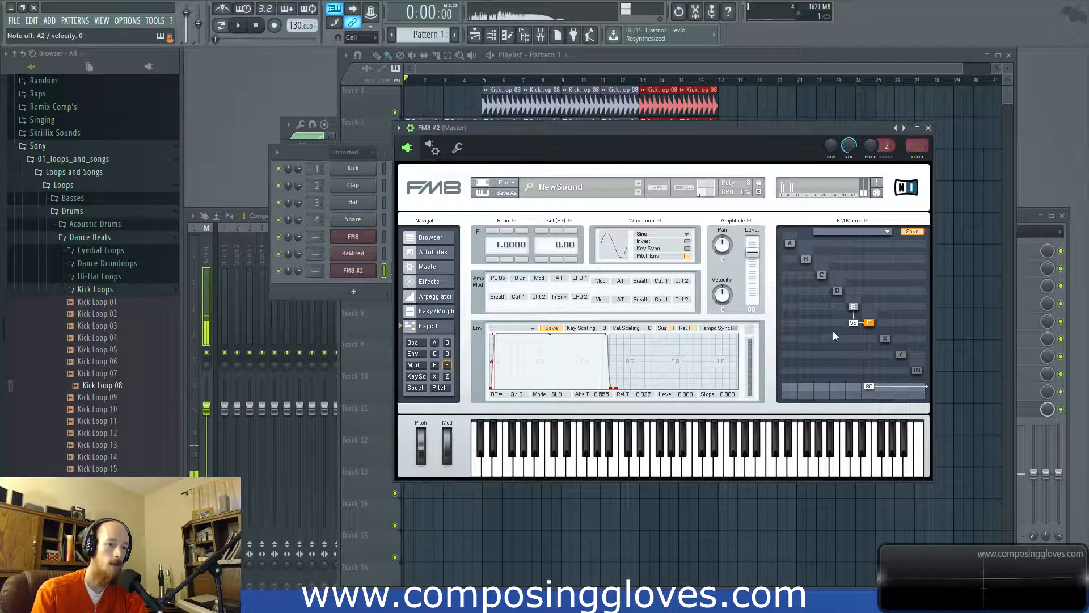
Set operator E's envelope release time to about 0.024 and its modulation of operator F to 60
left_click(854, 307)
left_click_drag(604, 390, 610, 389)
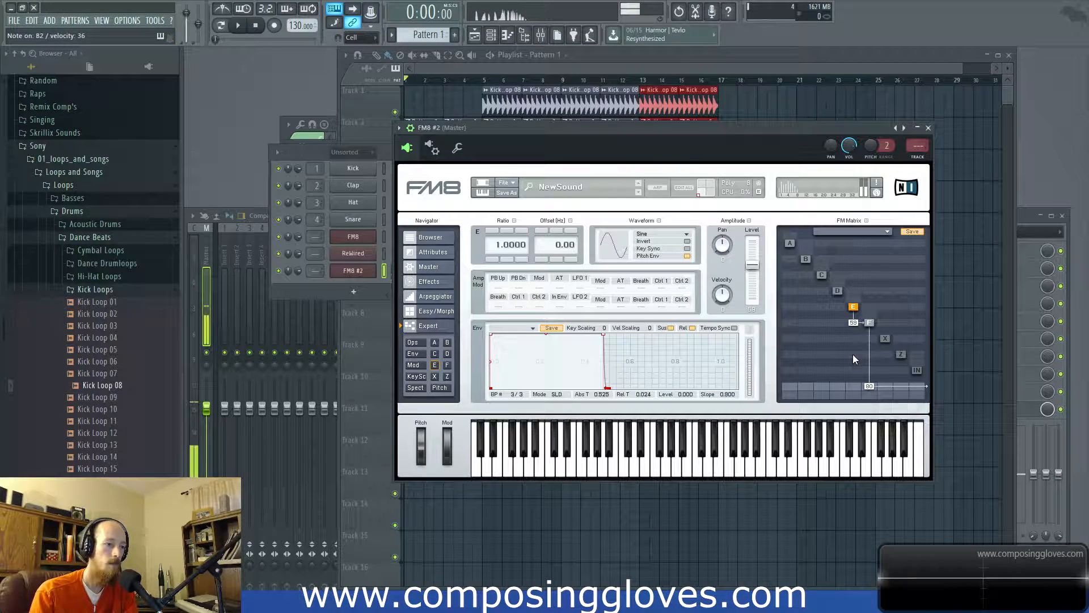
mouse_move(858, 318)
left_mouse_down()
mouse_move(857, 307)
mouse_move(857, 324)
left_mouse_up()
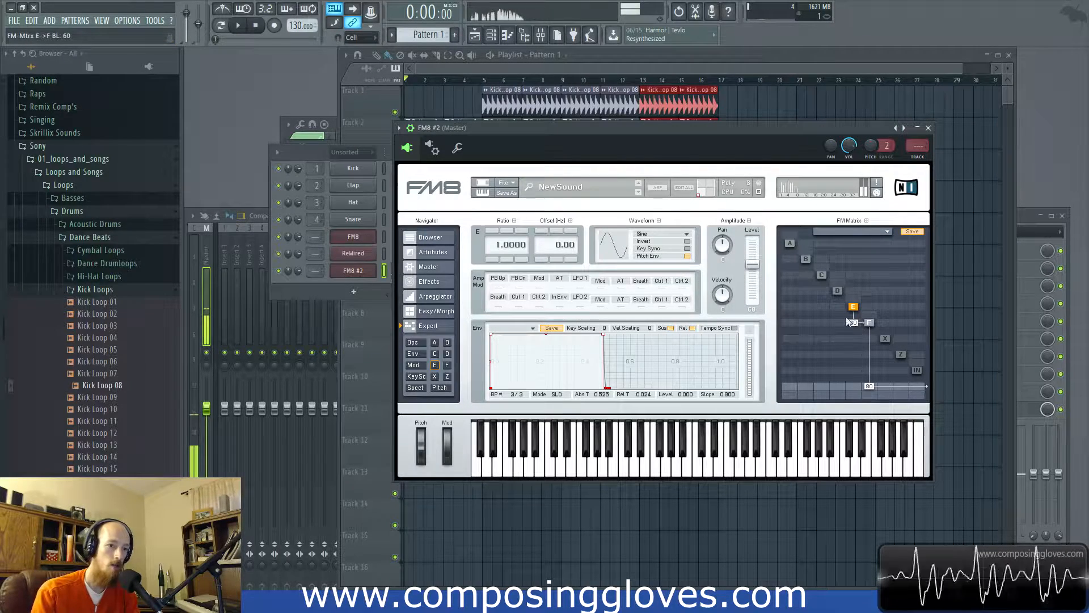
Route operator D into operator E at 21, with operator D's ratio at 2.0000
left_click_drag(837, 308, 838, 281)
left_click(837, 290)
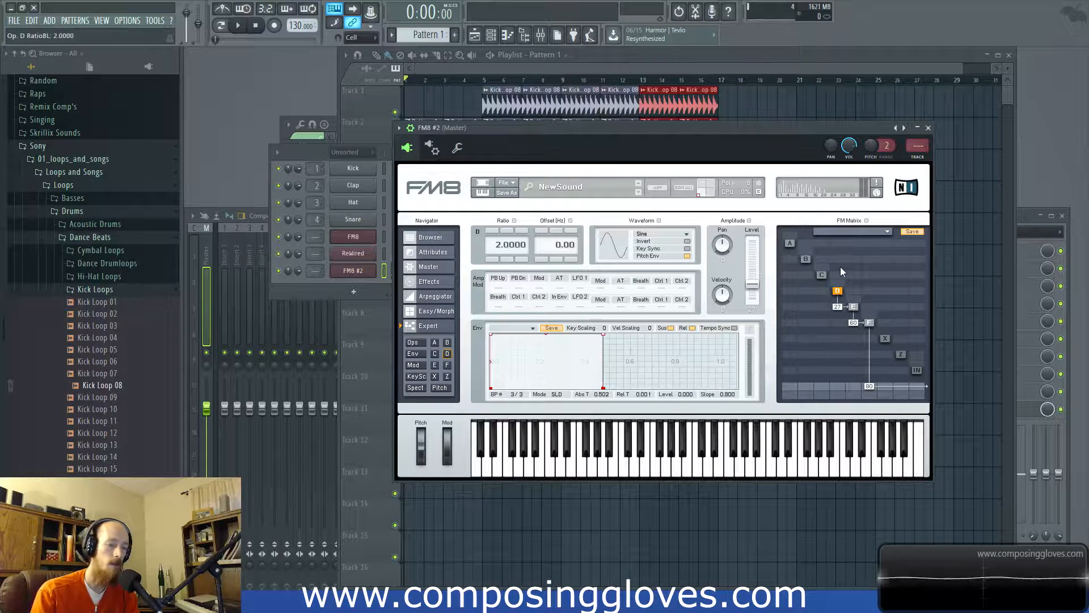
left_click_drag(842, 305, 835, 307)
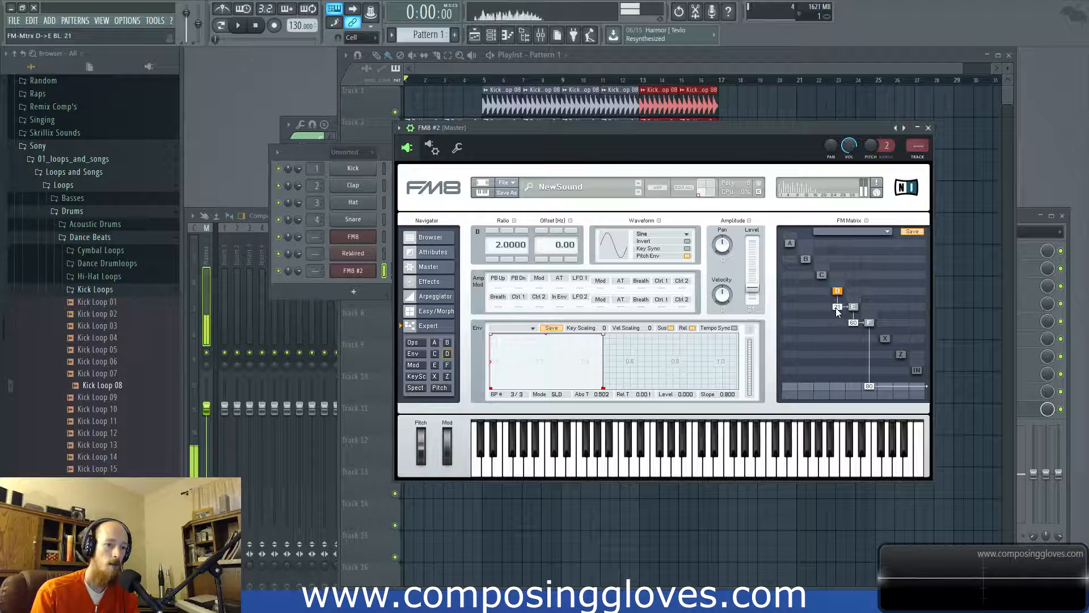
Extend the modulation chain by routing operator C into D, B into C, and A into B at 19
left_click_drag(825, 292, 824, 290)
left_click(805, 275)
left_click_drag(790, 259, 790, 253)
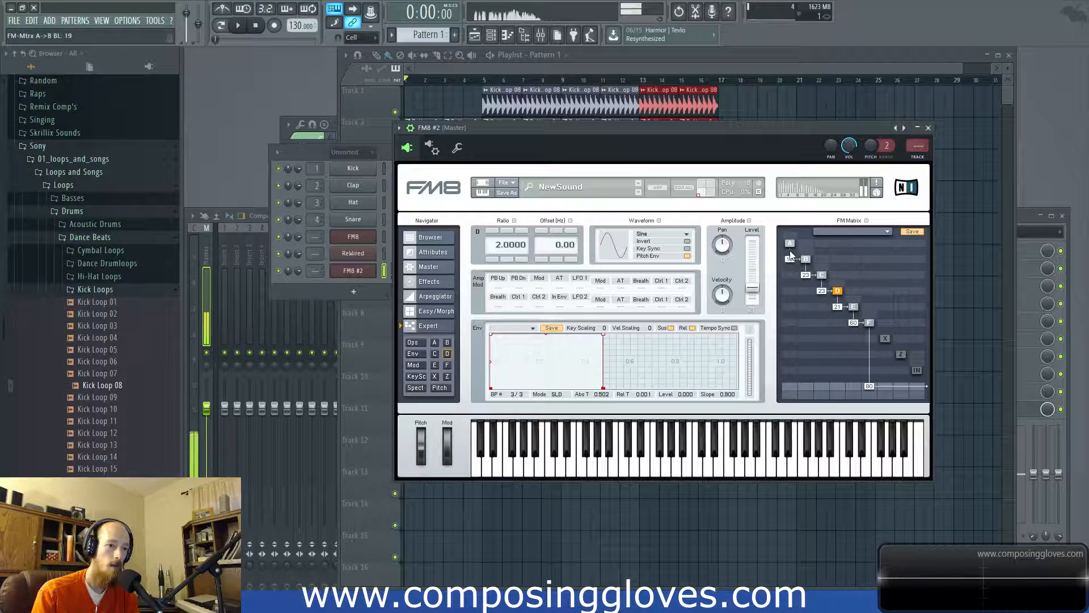
Route operator D back into operator C and raise the modulation amounts between operators B, C and D
left_click(838, 275)
left_click_drag(840, 278, 840, 268)
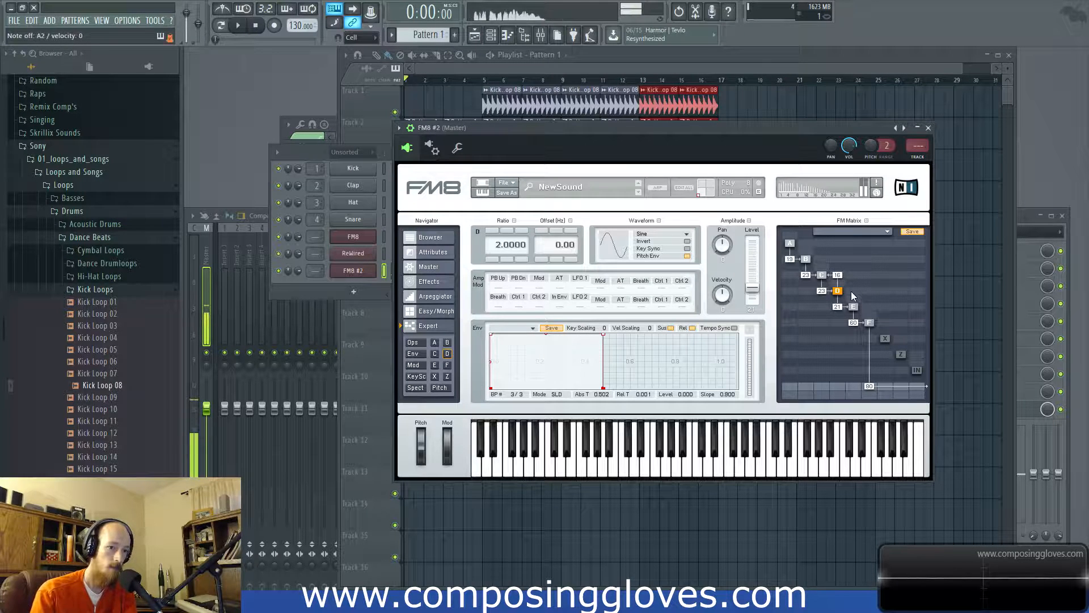
left_click_drag(838, 309, 808, 267)
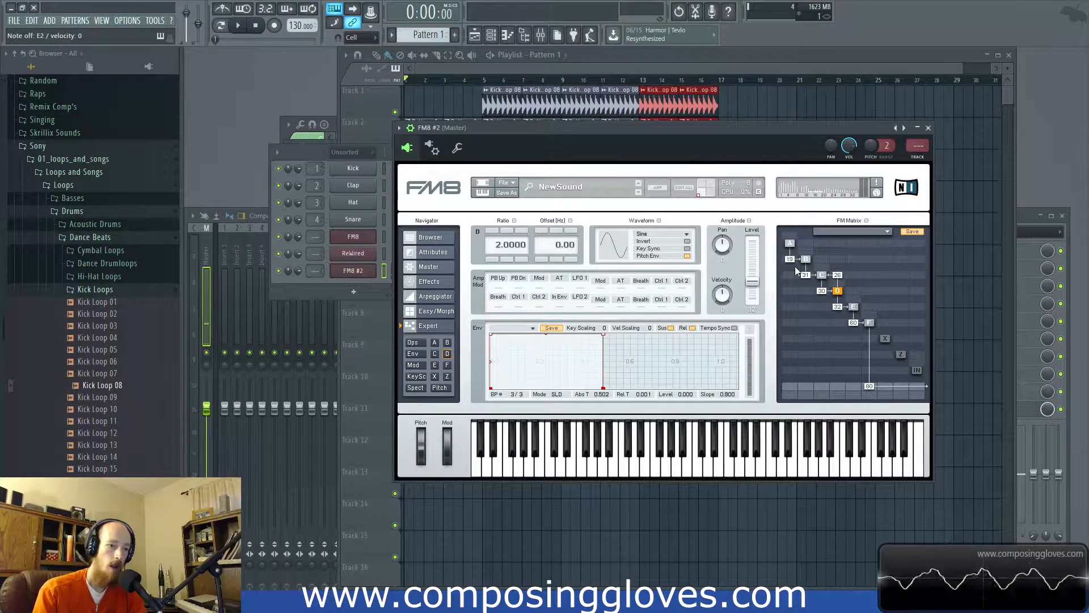
left_click(823, 274)
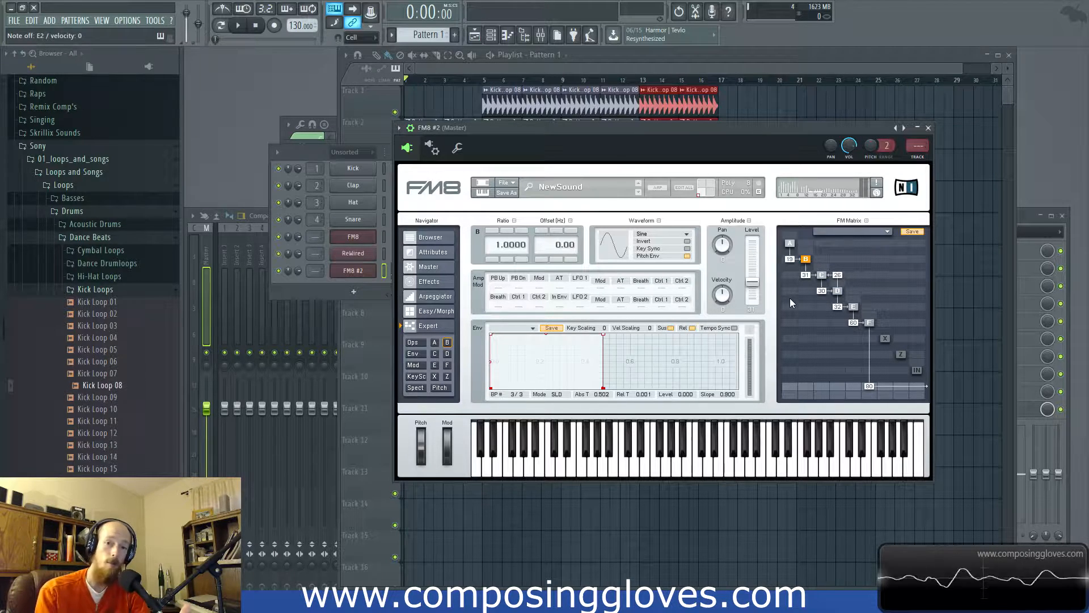
Increase operator A's modulation of operator B and set operator A's ratio to 2.0000
left_click(789, 244)
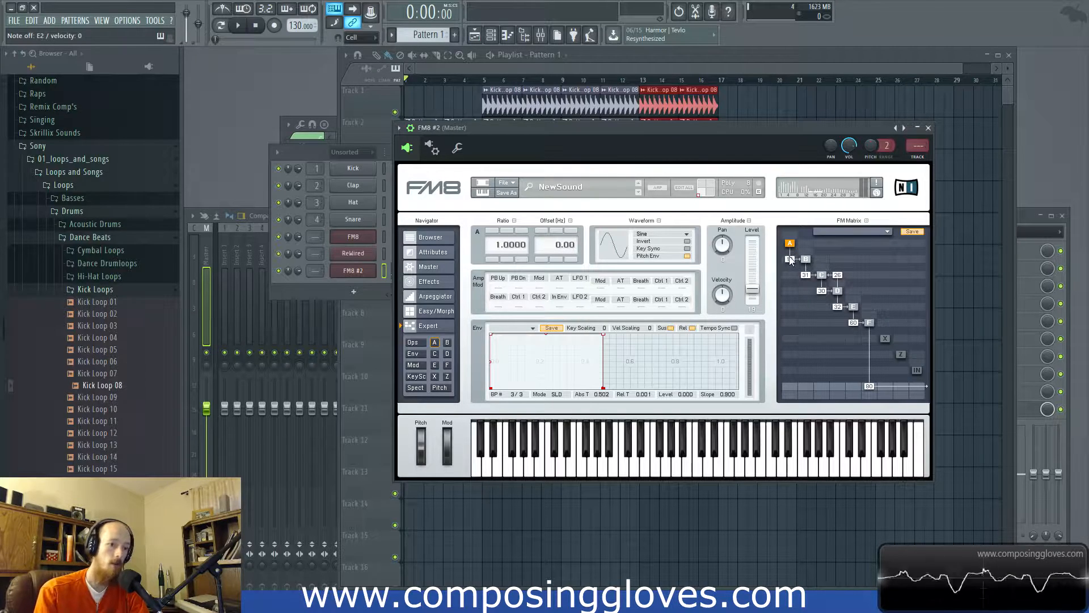
left_click_drag(792, 264, 790, 260)
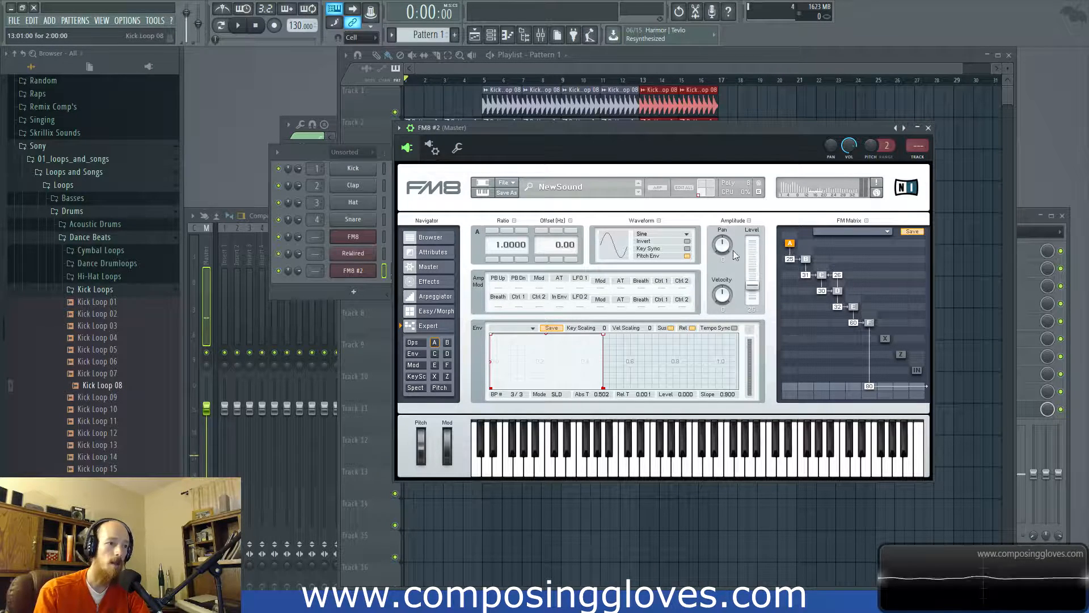
left_click(492, 230)
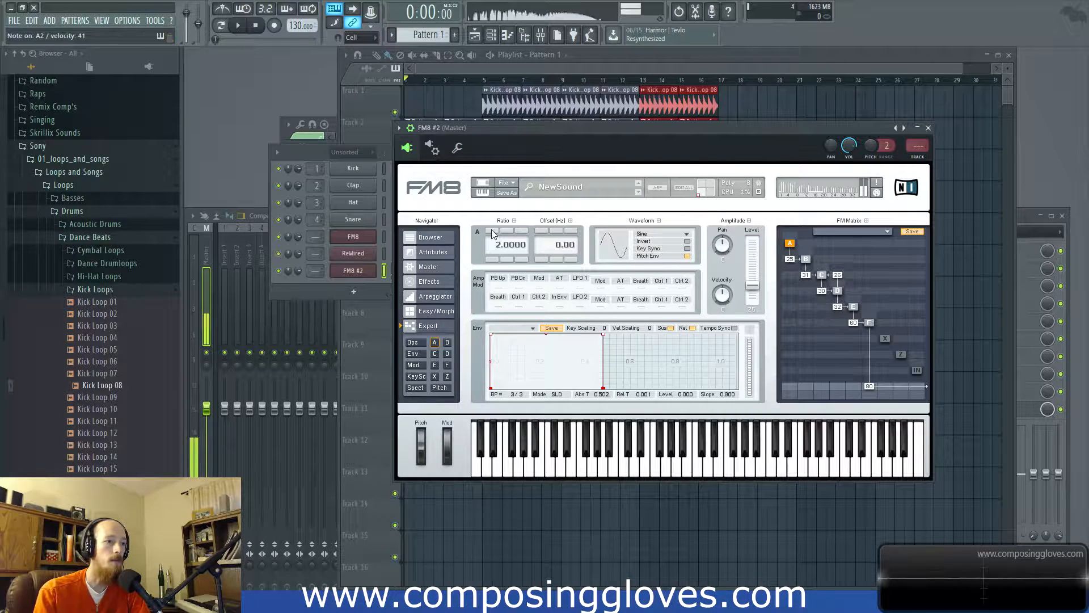
left_click(837, 290)
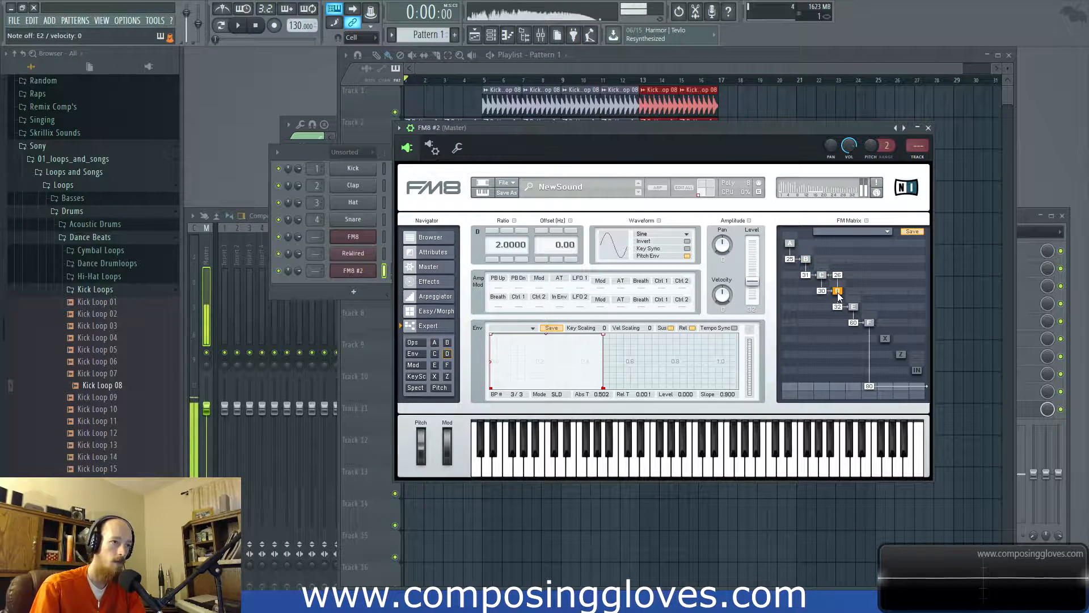
Add an Overdrive effect, enable the option beside its drive, set tone to 99, and raise its drive, bass and volume
left_click(442, 267)
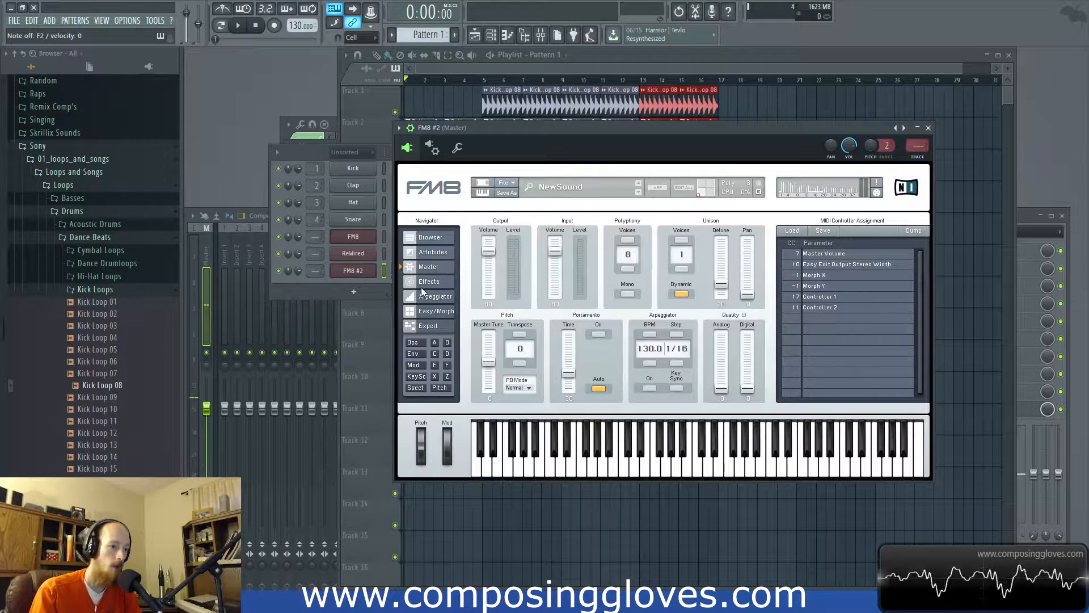
left_click(435, 281)
left_click(516, 301)
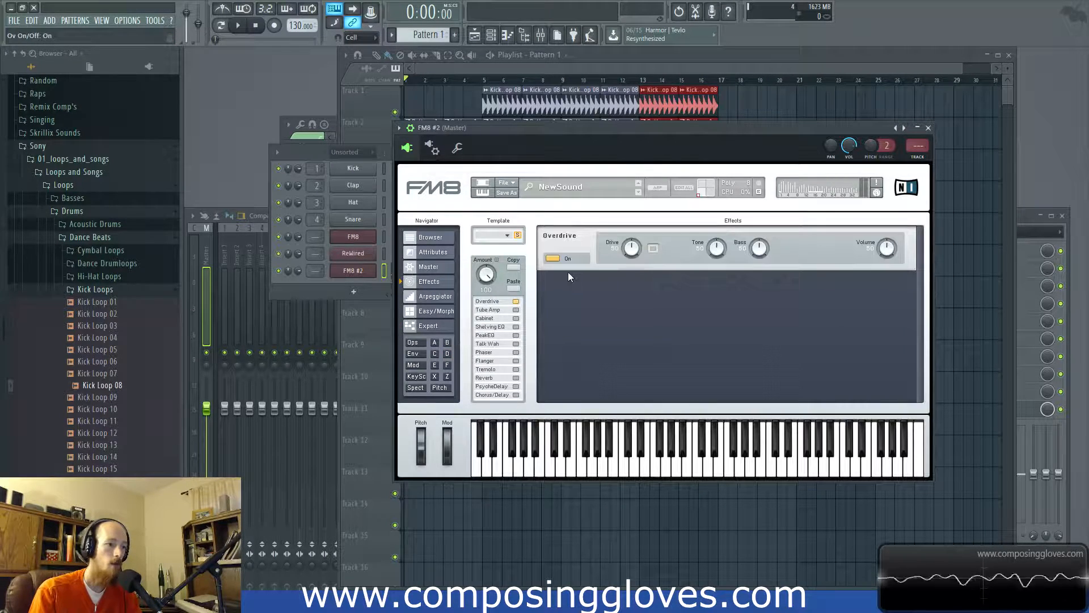
left_click(653, 248)
left_click_drag(635, 251, 636, 234)
left_click_drag(714, 249, 721, 228)
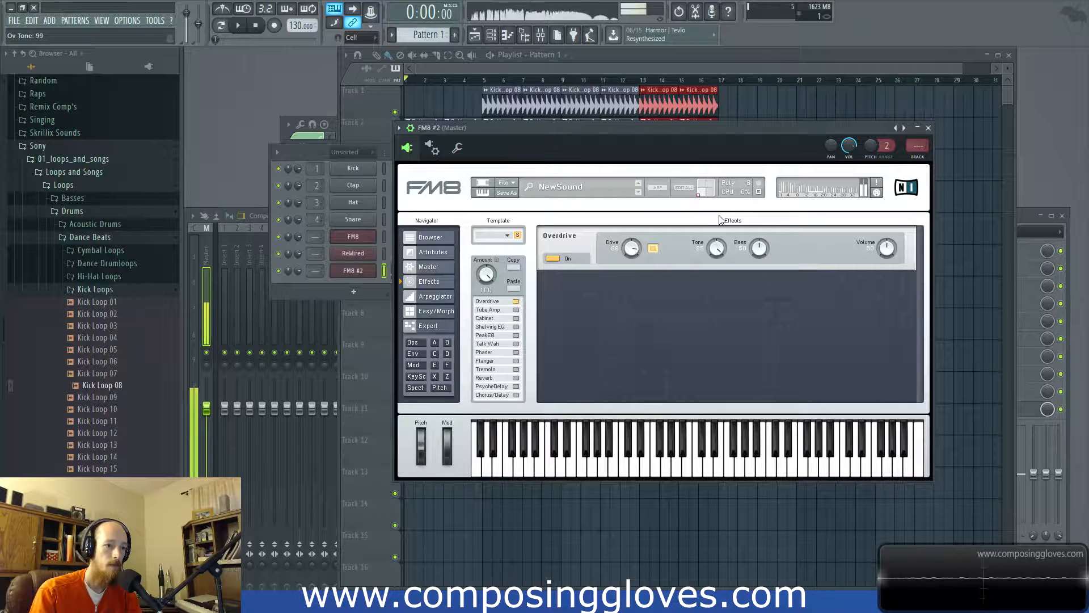
mouse_move(882, 252)
left_mouse_down()
mouse_move(901, 252)
mouse_move(895, 238)
left_mouse_up()
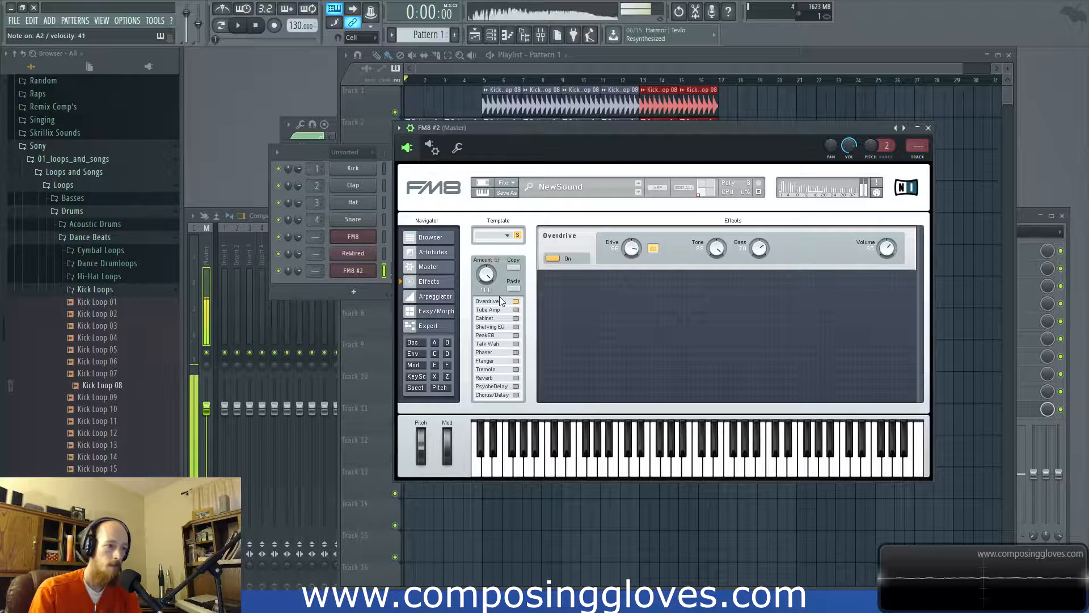
Add a Shelving EQ with a high boost at frequency 74 and a Peak EQ with a slight low cut and high boost
left_click(516, 327)
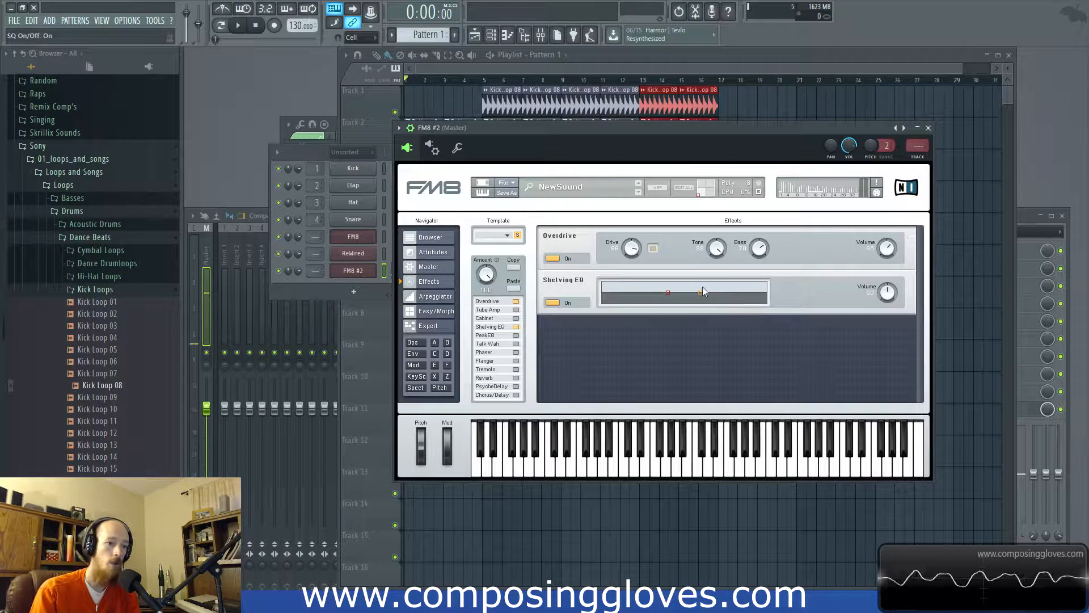
left_click_drag(700, 292, 719, 287)
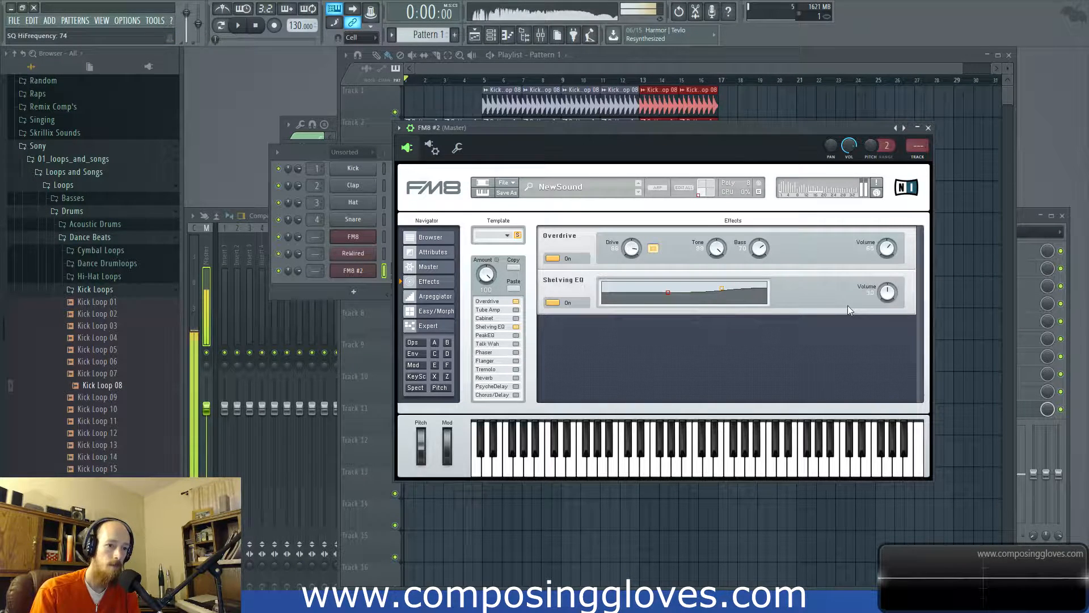
left_click(516, 335)
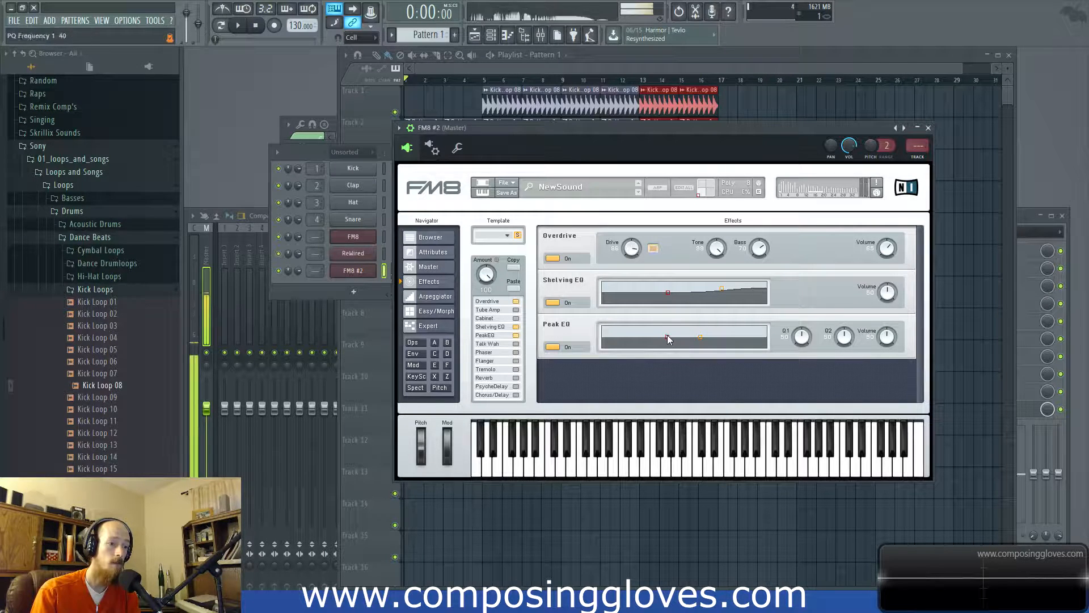
left_click_drag(667, 336, 623, 356)
left_click_drag(699, 337, 703, 336)
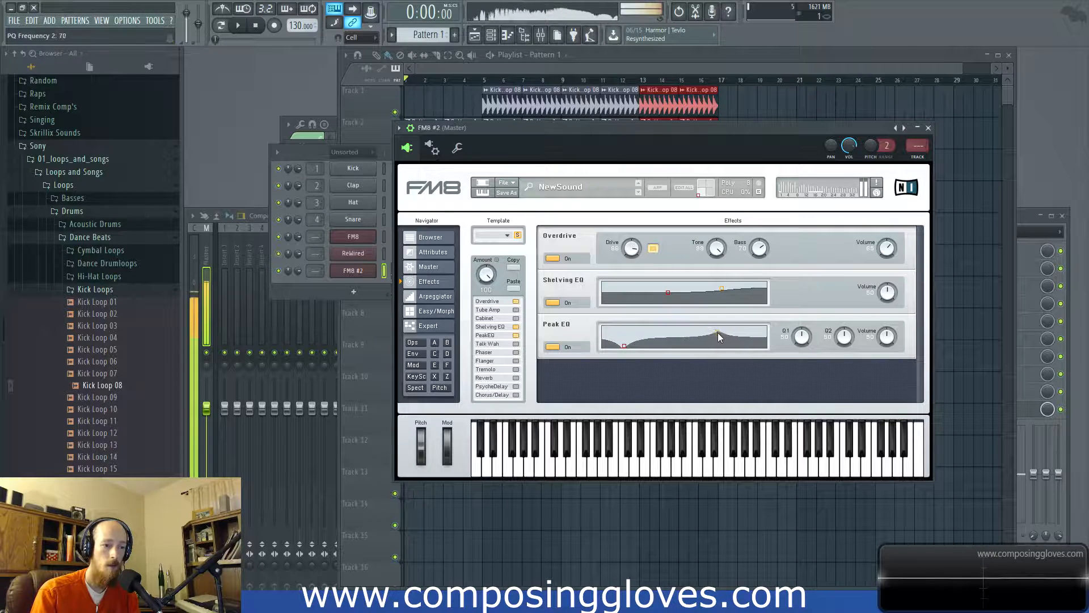
left_click_drag(624, 345, 630, 340)
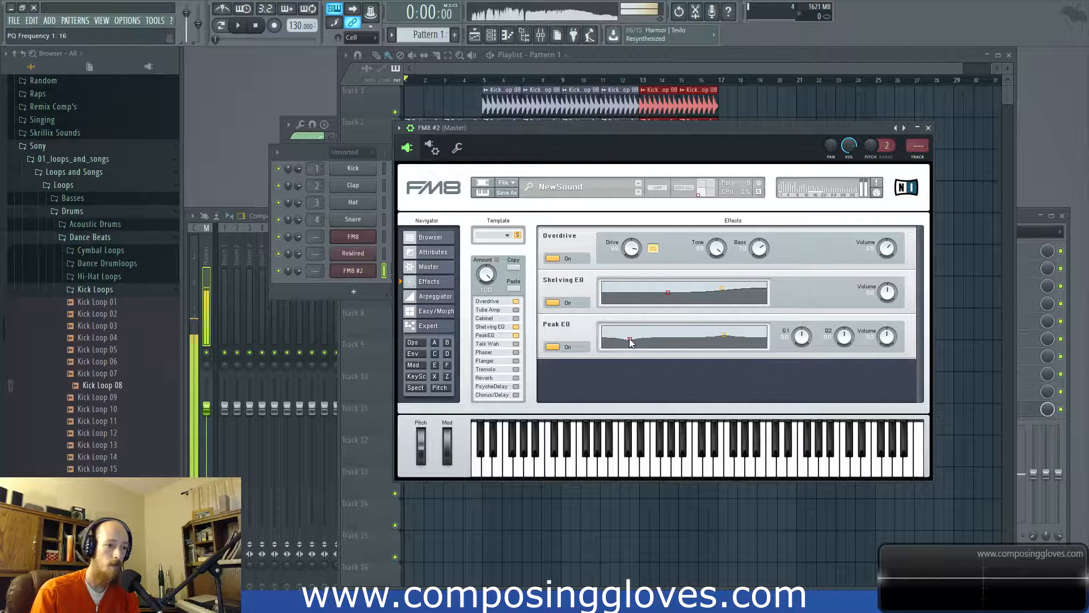
left_click_drag(631, 341, 627, 339)
Raise the Overdrive's bass and volume with tone at 100, and add a Tube Amp with low drive and raised volume
left_click_drag(759, 251, 759, 241)
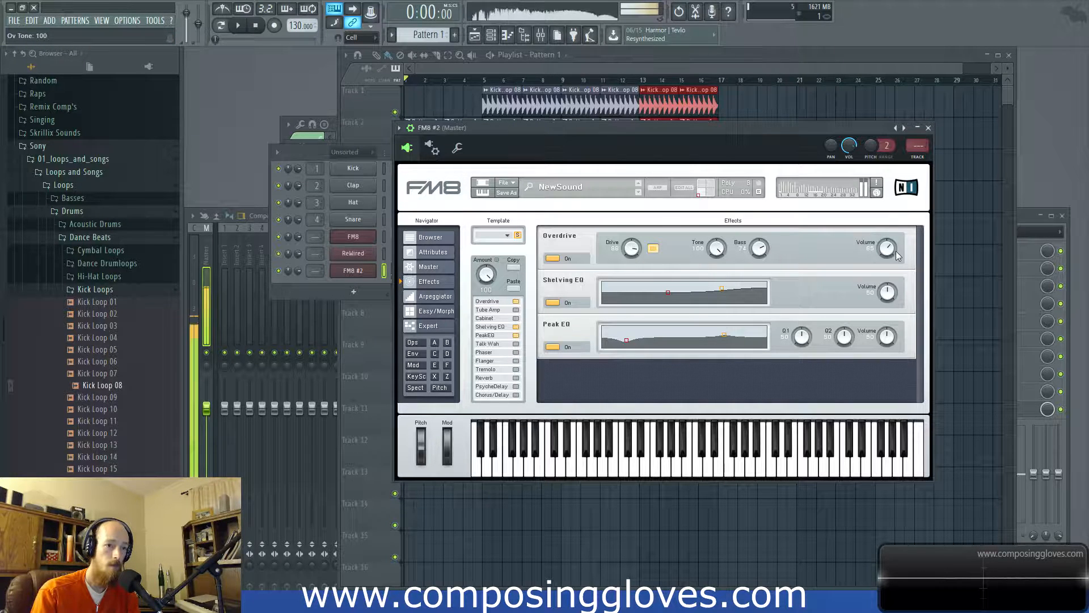
left_click_drag(896, 255, 896, 249)
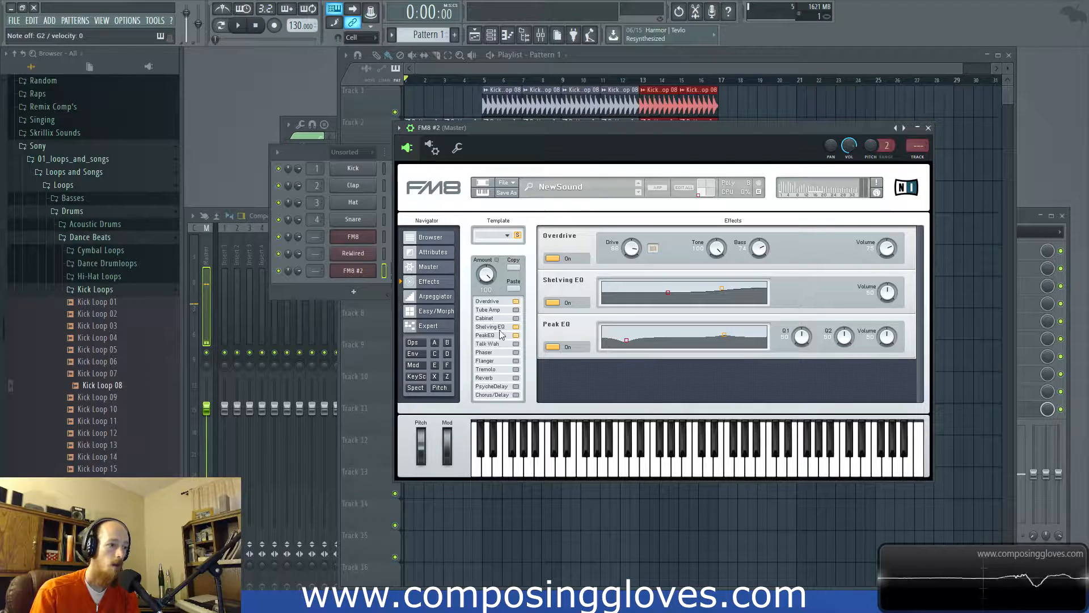
left_click(515, 310)
left_click_drag(677, 300, 677, 313)
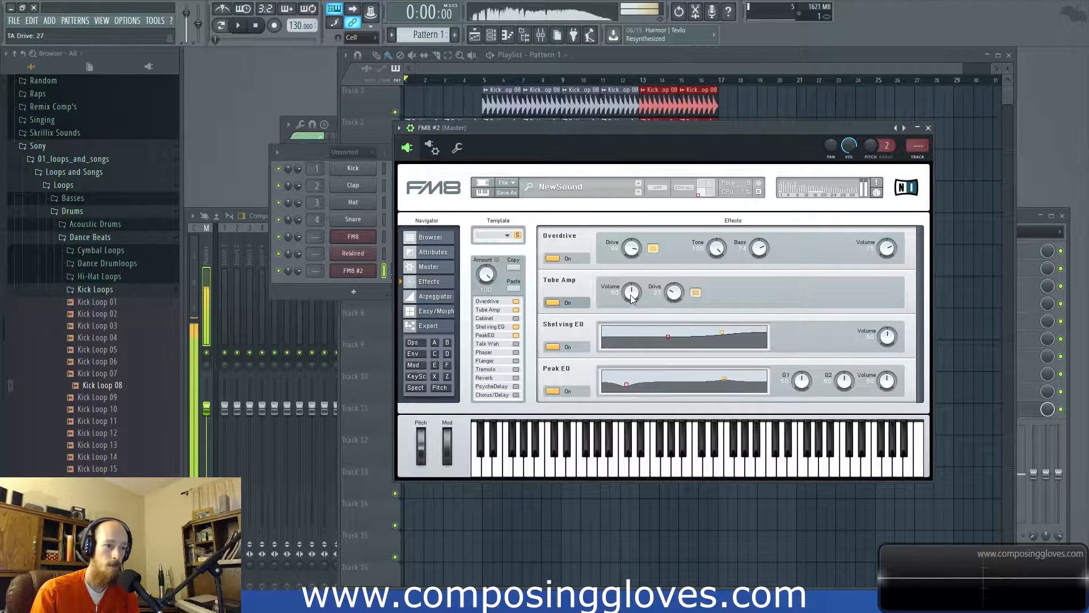
left_click_drag(673, 300, 673, 310)
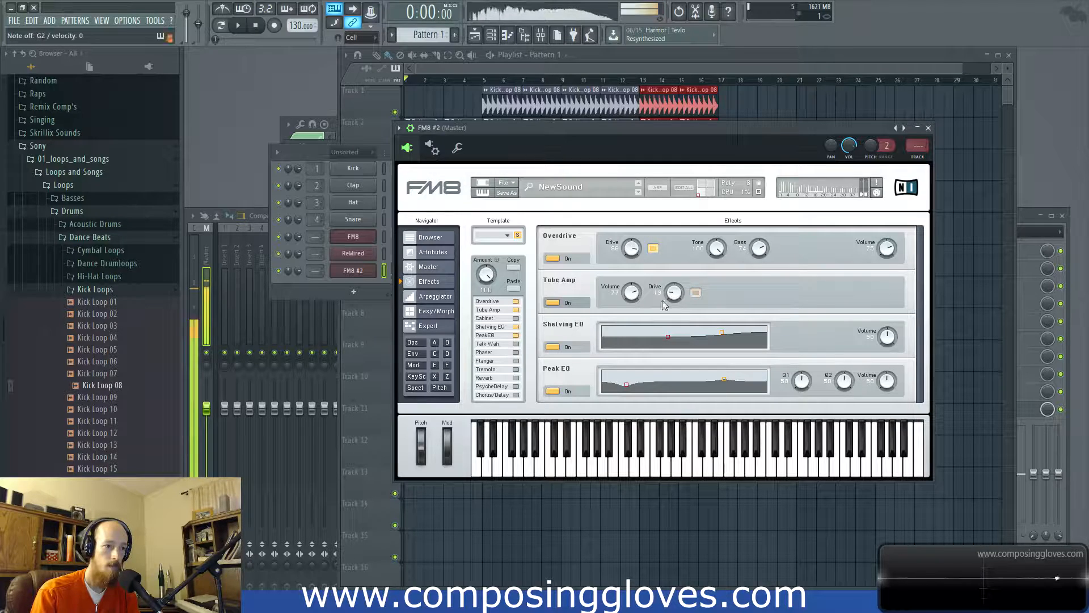
Add a Reverb with treble at 100, time at about 43, and reduced brightness and dry/wet mix
left_click(515, 379)
left_click_drag(887, 397, 886, 383)
left_click_drag(801, 381, 805, 315)
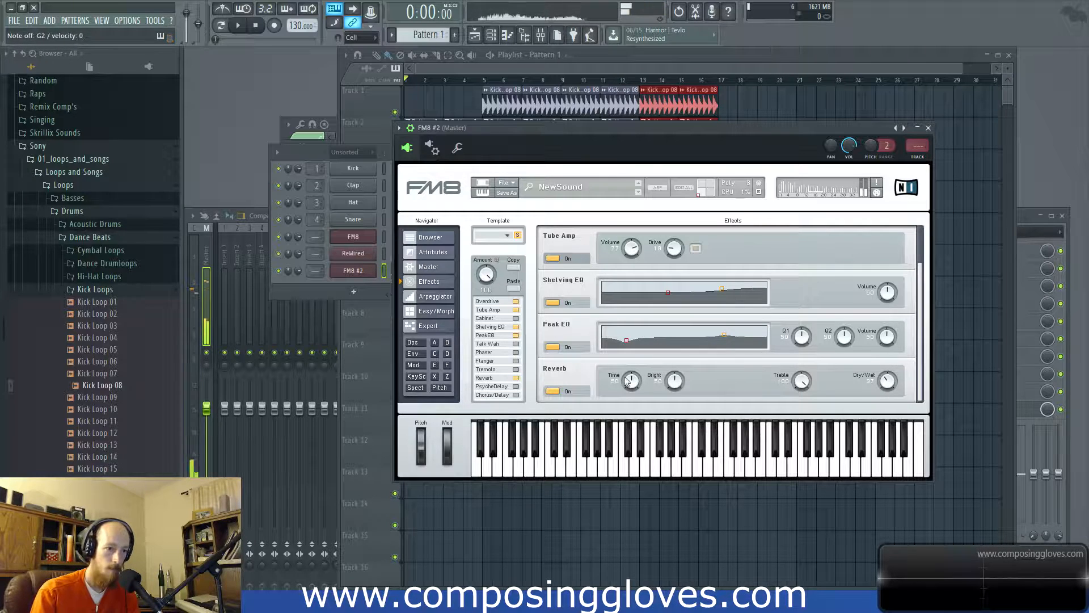
left_click_drag(674, 382, 634, 383)
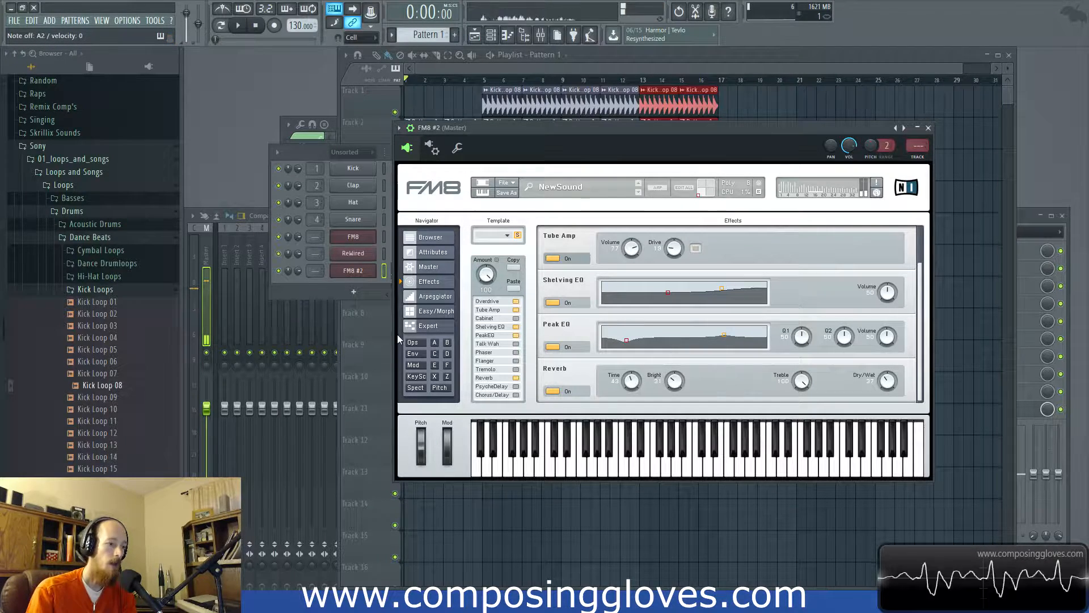
Set operator D's ratio to 1.0000
left_click(412, 365)
left_click(413, 343)
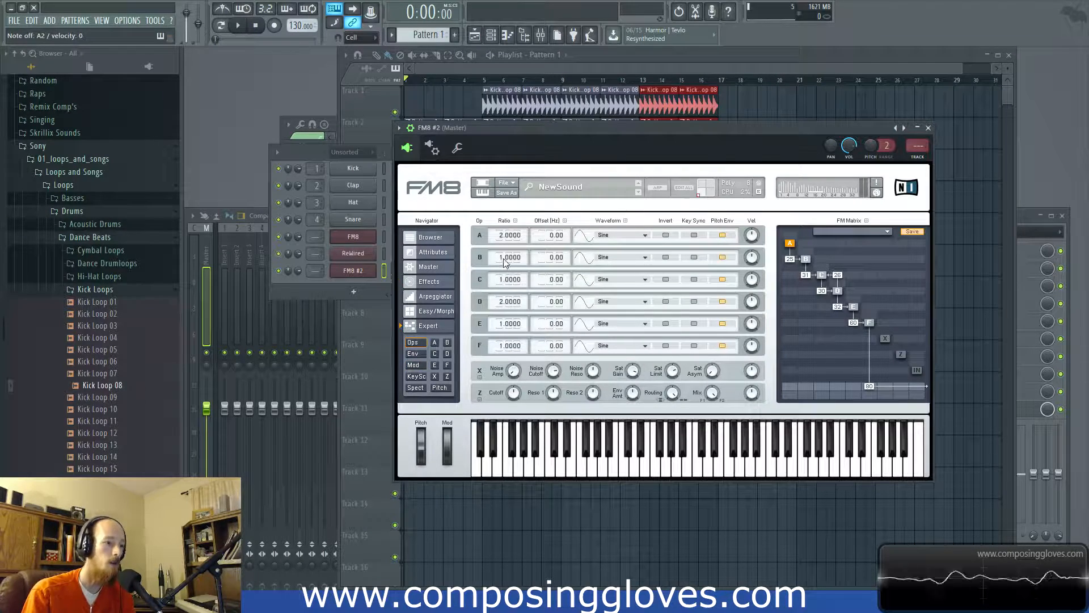
left_click(853, 307)
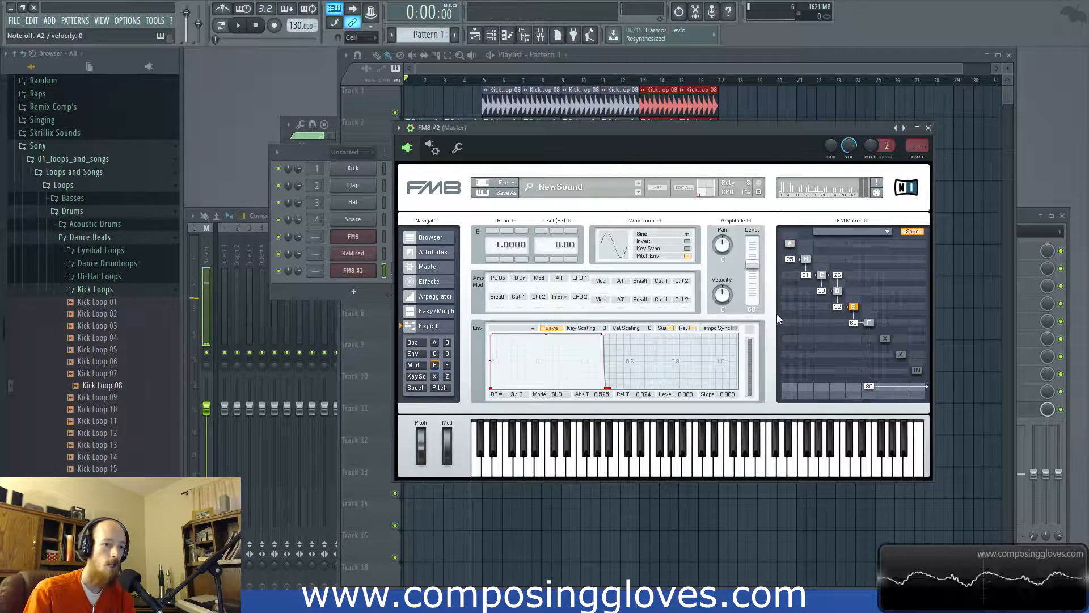
left_click(493, 259)
left_click(838, 291)
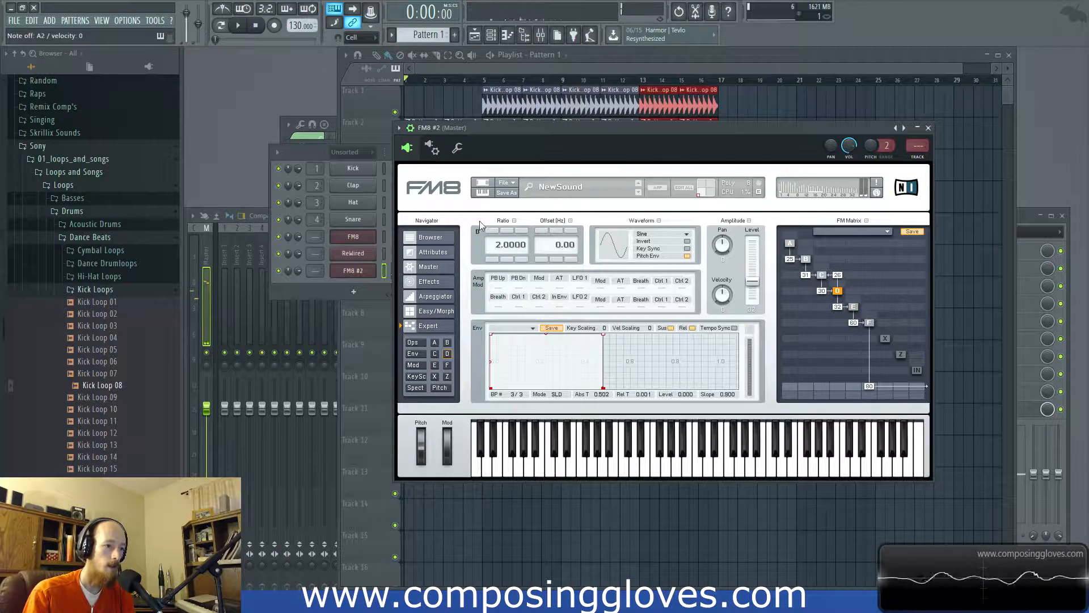
left_click(493, 260)
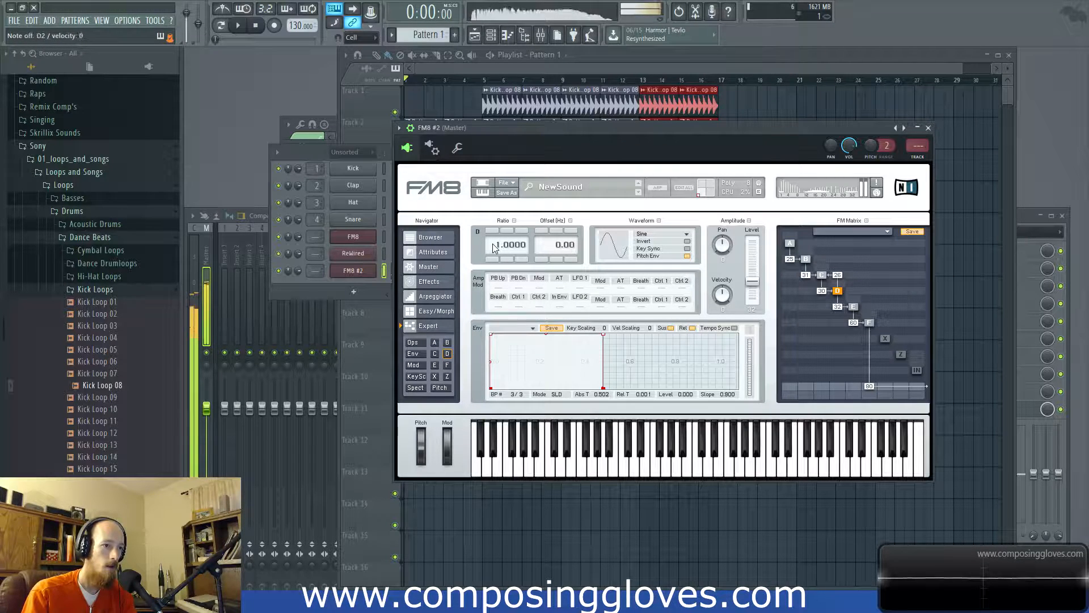
Turn on key sync for operators E, D, C, B, A and F
left_click(854, 306)
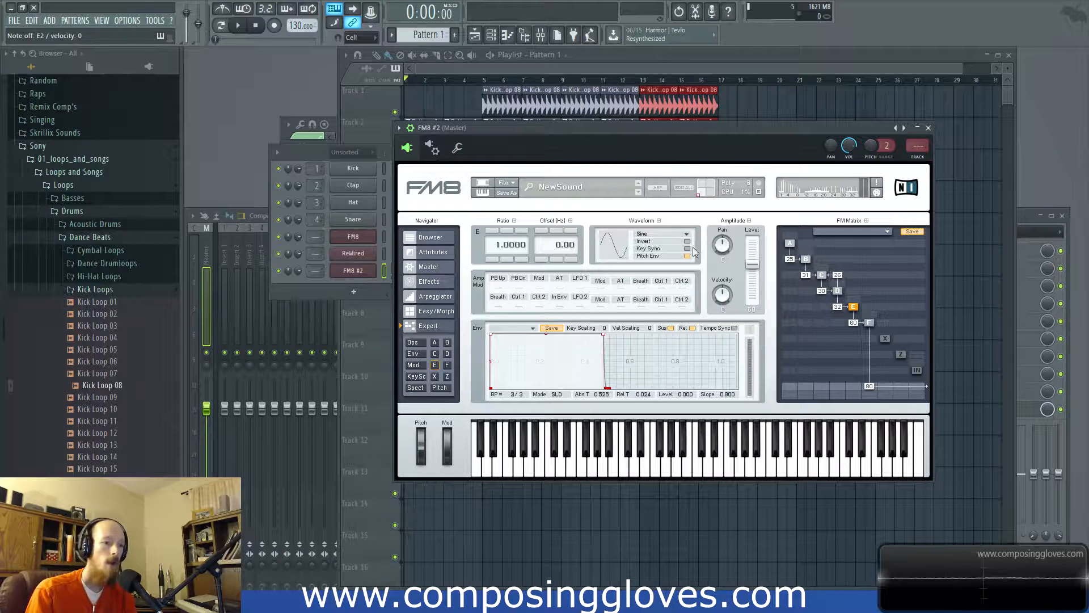
left_click(838, 291)
left_click(687, 248)
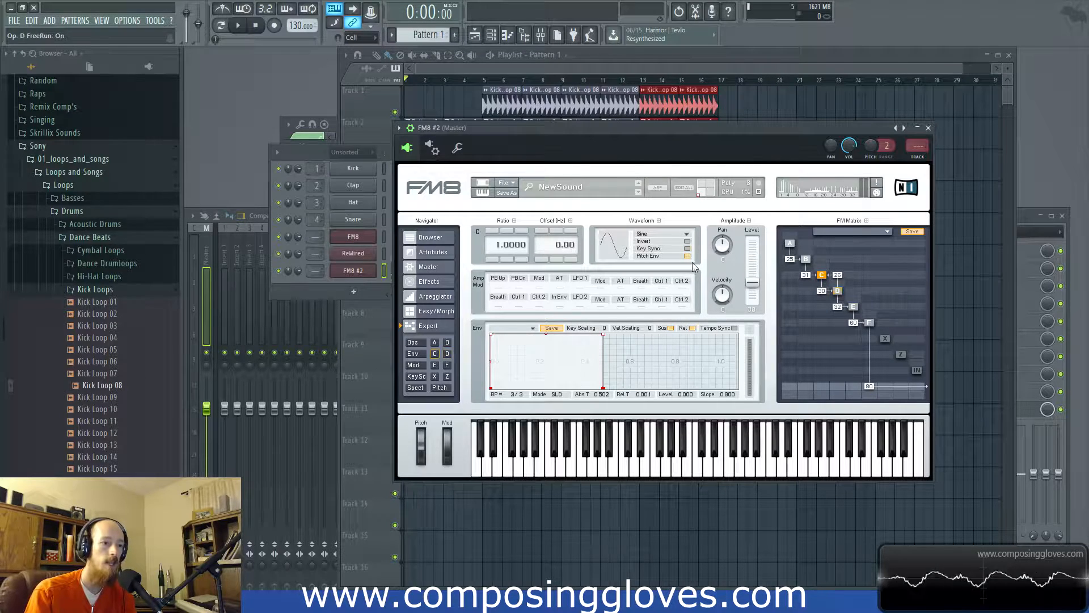
left_click(686, 248)
left_click(806, 261)
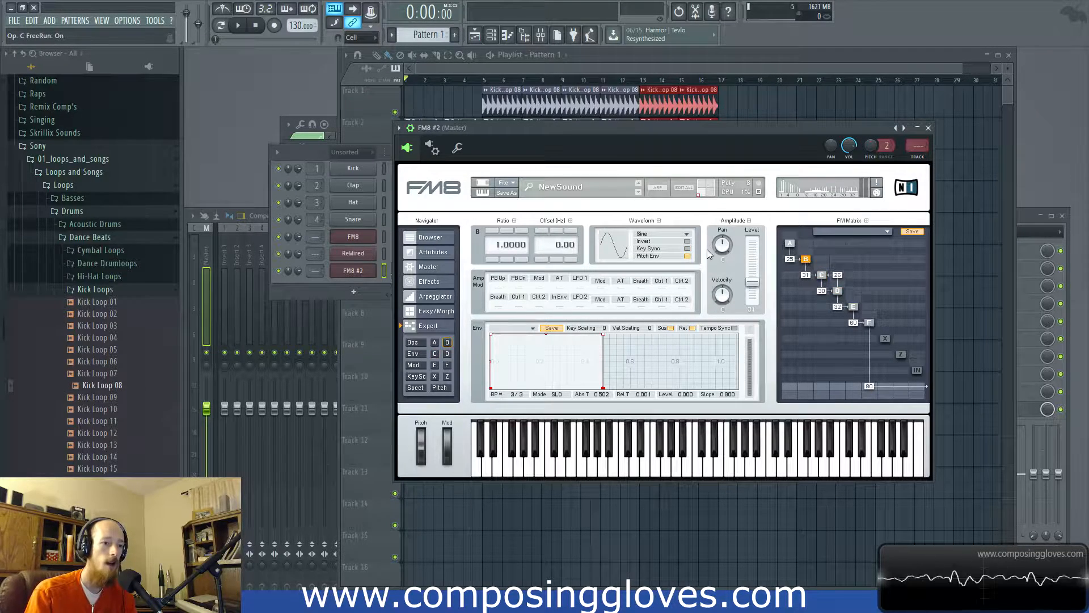
left_click(789, 244)
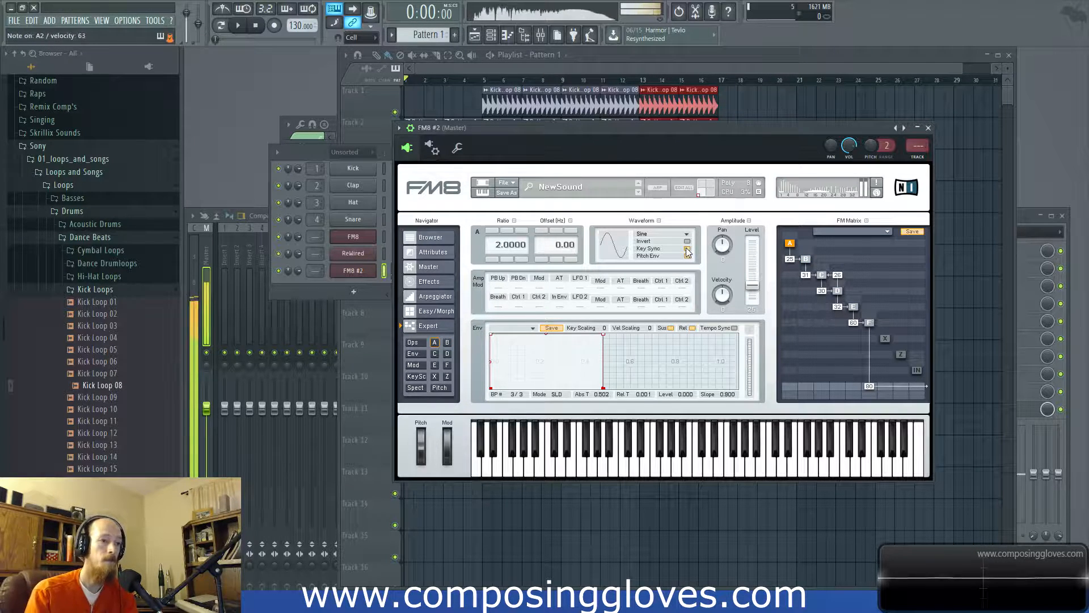
left_click(870, 323)
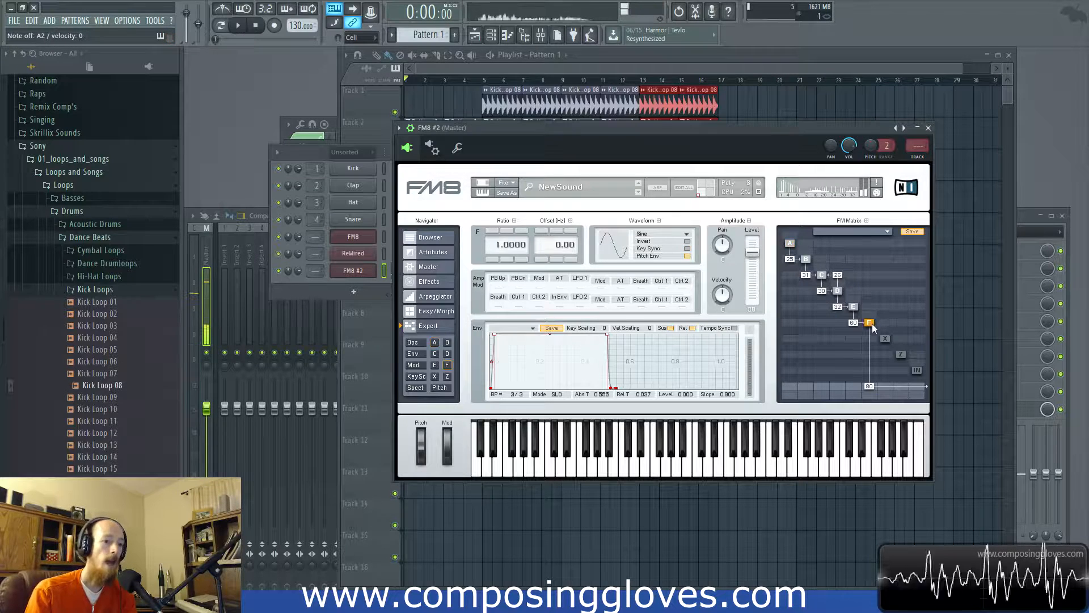
left_click(687, 248)
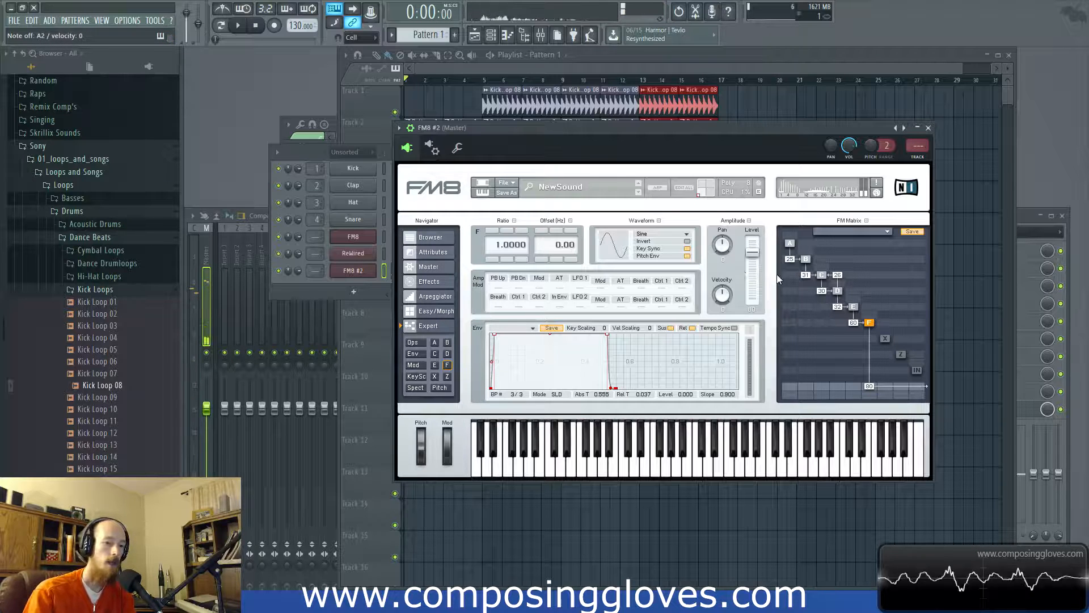
Turn off operator A's key sync and bring the playlist to the front
left_click(790, 244)
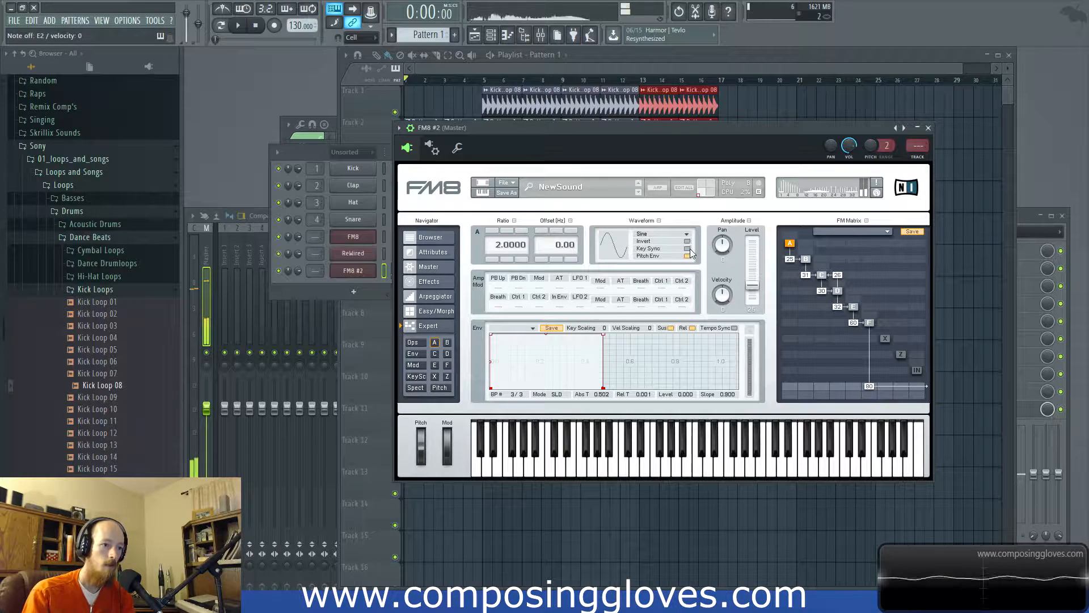
left_click(806, 259)
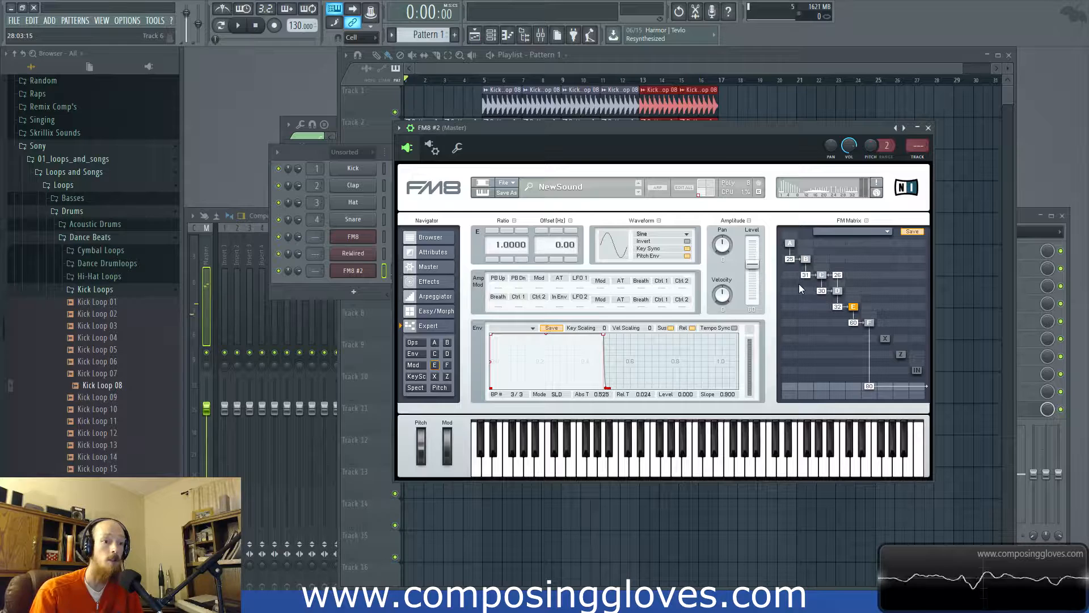
left_click(482, 70)
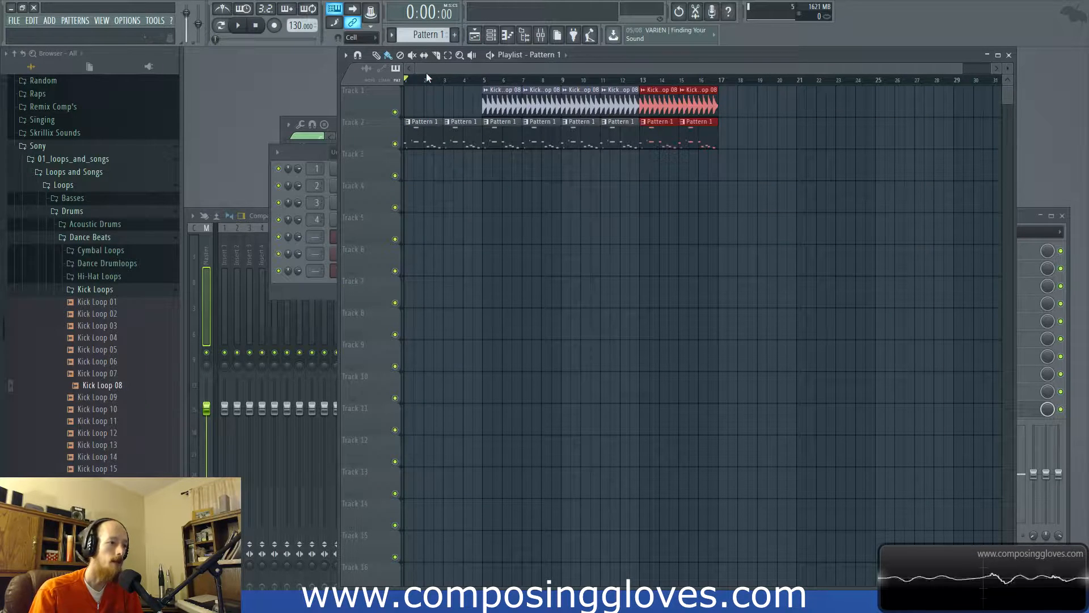
Audition the arrangement from the start and reopen the FM8 #2 synth
key("space")
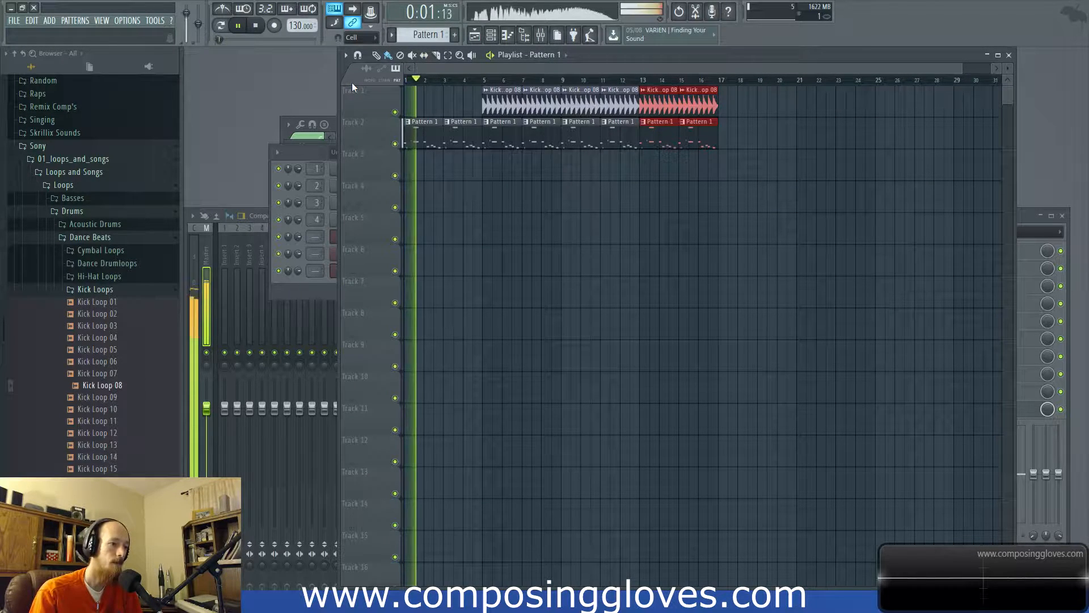
left_click(311, 285)
key("space")
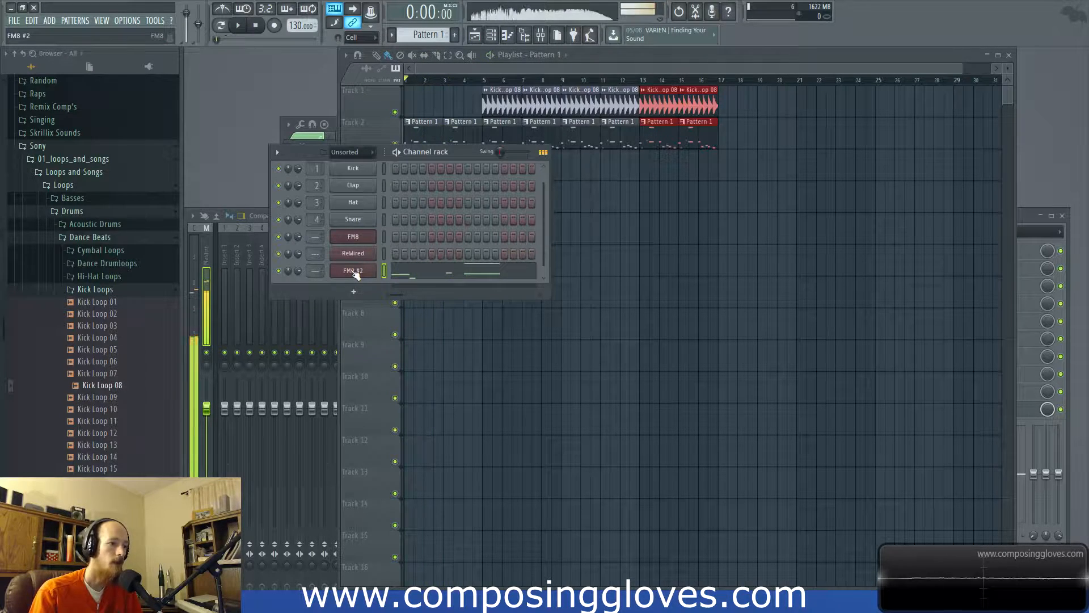
left_click(353, 271)
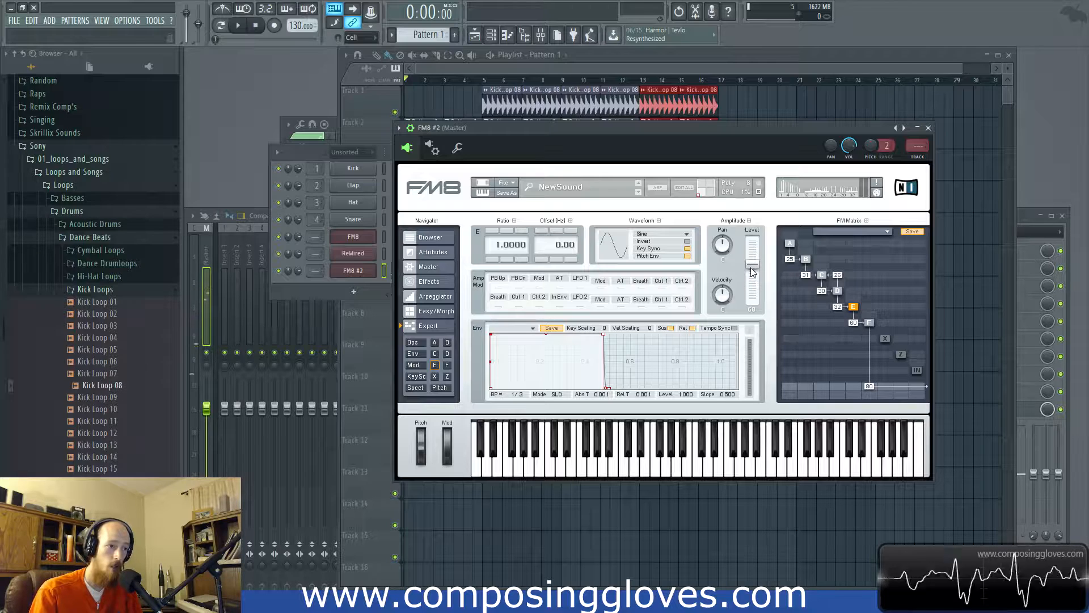
Browse FM8 #2's parameters, adjust operator E's output level, and create an automation clip for it across the arrangement
left_click(399, 128)
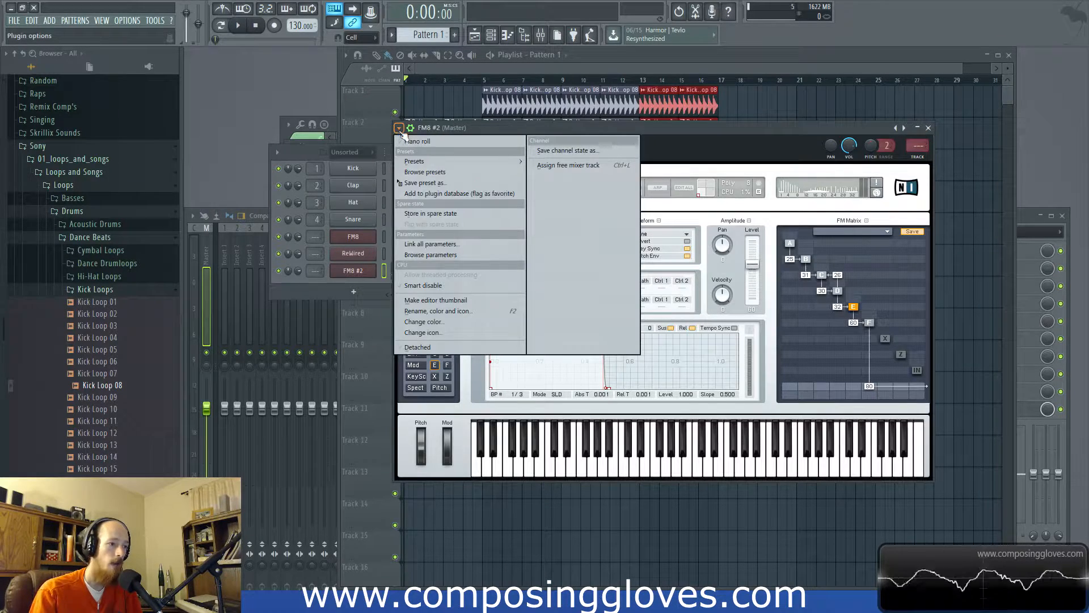
left_click(399, 128)
left_click(399, 128)
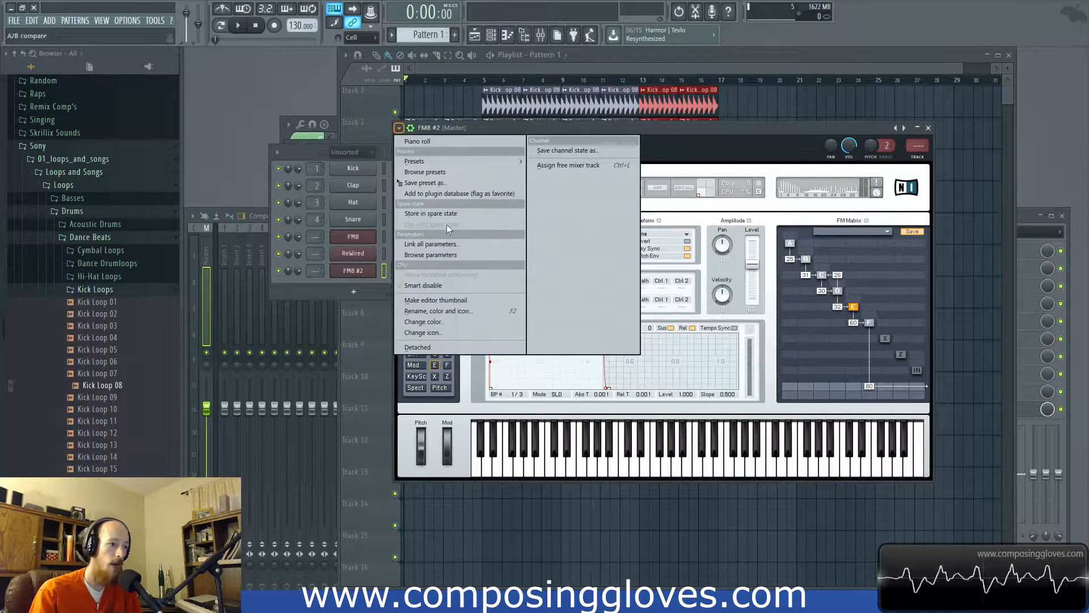
left_click(461, 255)
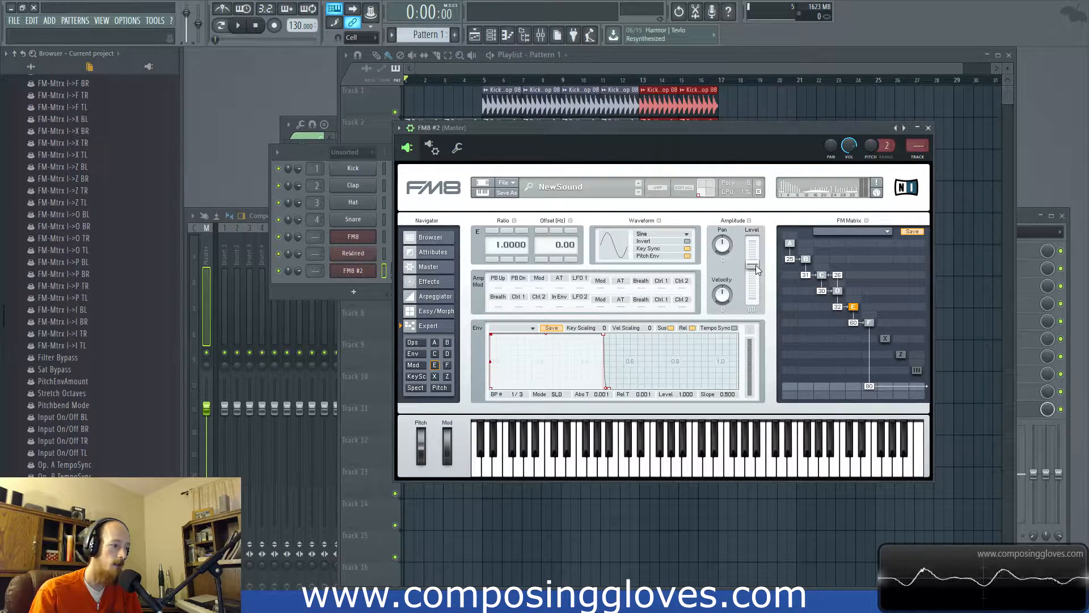
left_click_drag(756, 270, 756, 270)
right_click(77, 583)
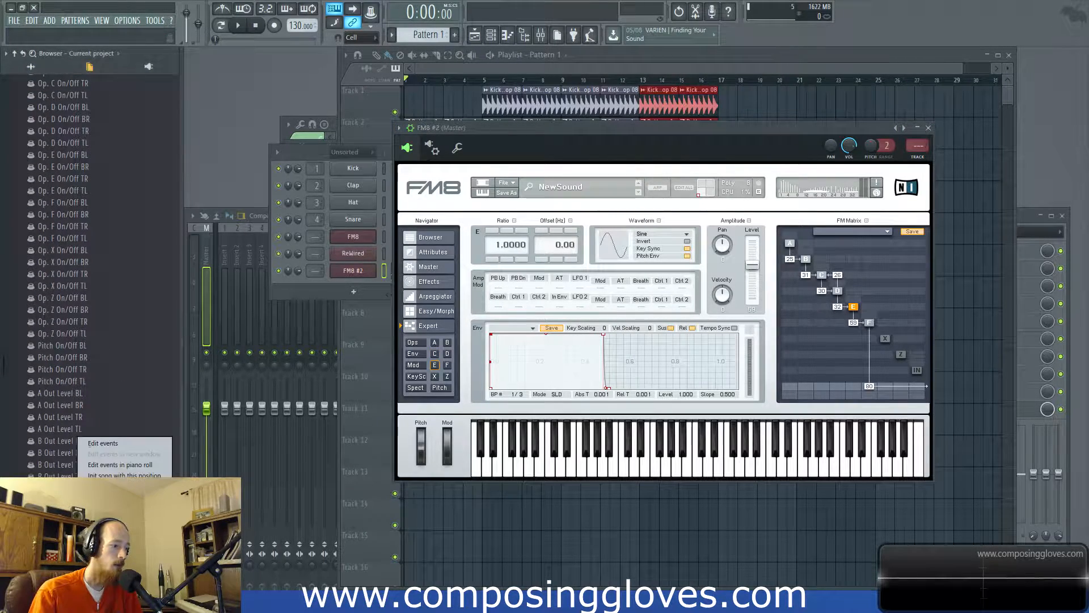
left_click(114, 442)
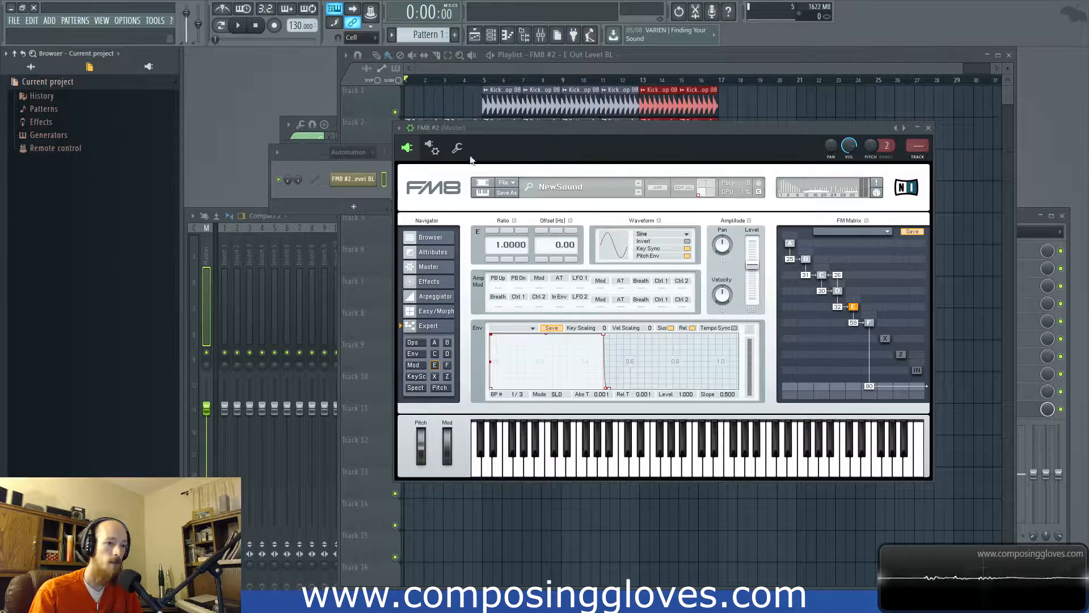
Shape the E Out Level automation to ramp up from zero at the start to its plateau at bar 5
left_click(473, 86)
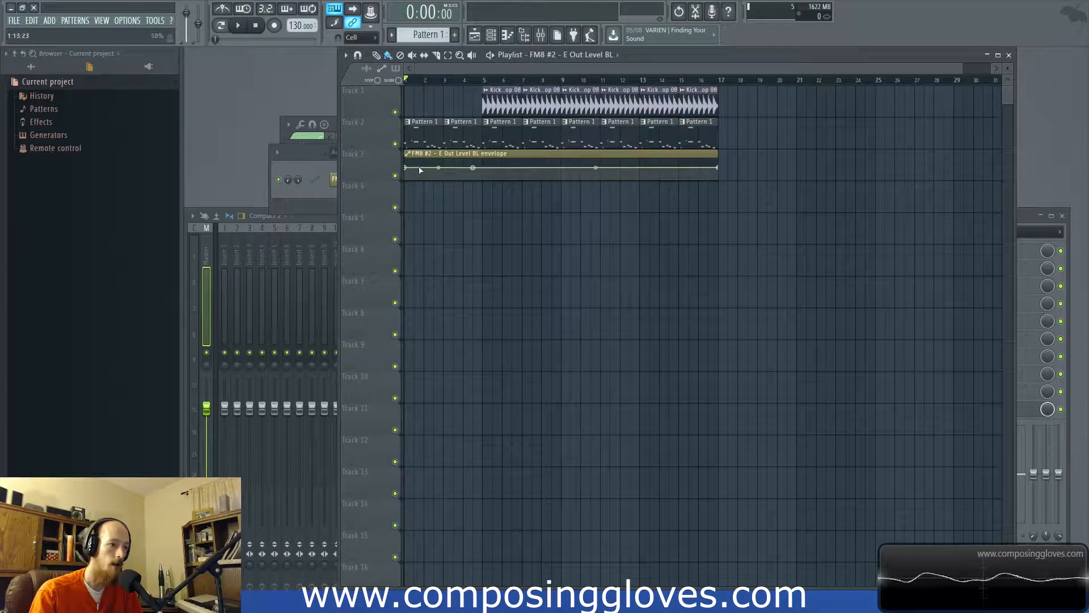
left_click_drag(405, 168, 407, 190)
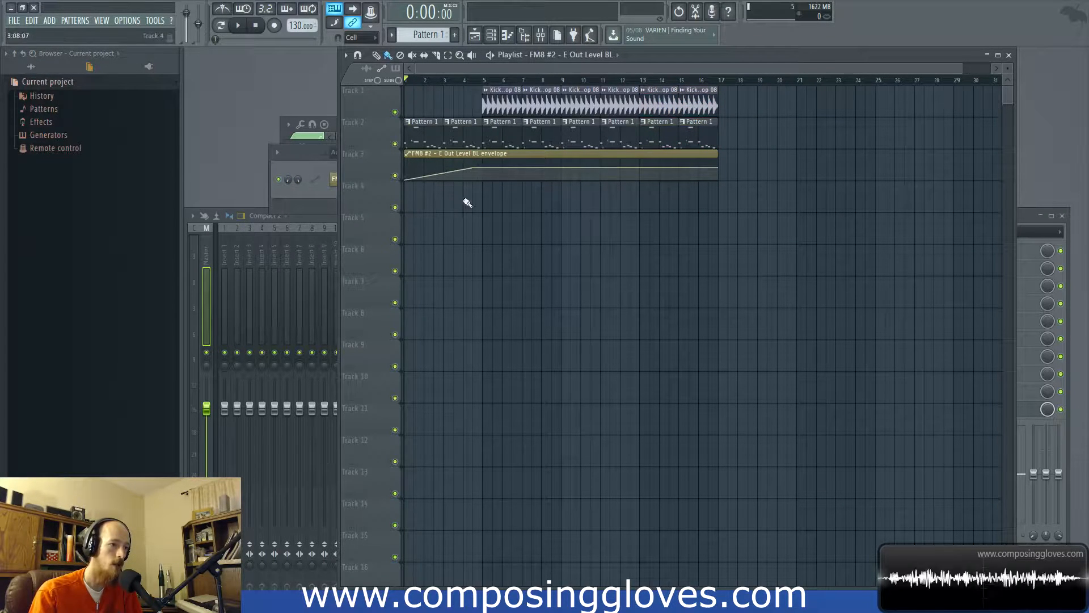
right_click(476, 168)
left_click(487, 185)
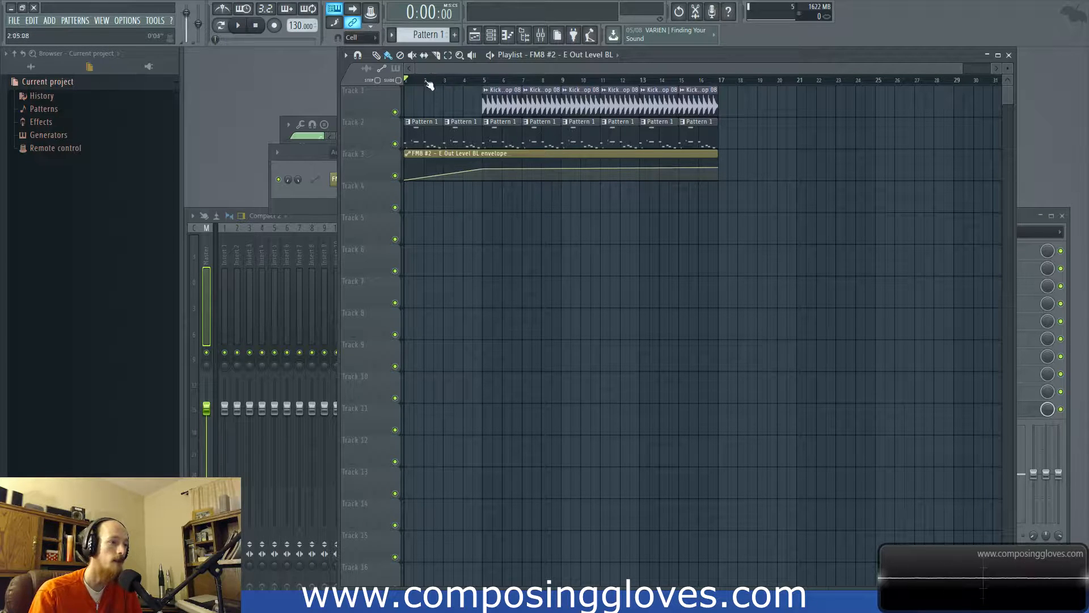
Show the unsorted channels, reopen FM8 #2 and review its arpeggiator, effects, master and operator E pages
key("F6")
left_click(348, 152)
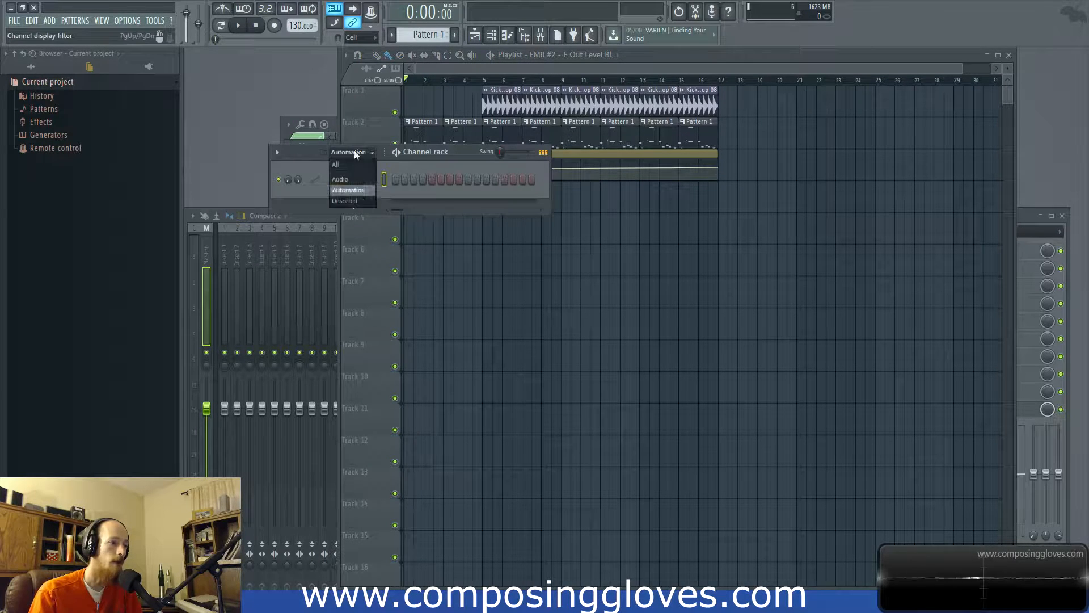
left_click(358, 201)
left_click(360, 284)
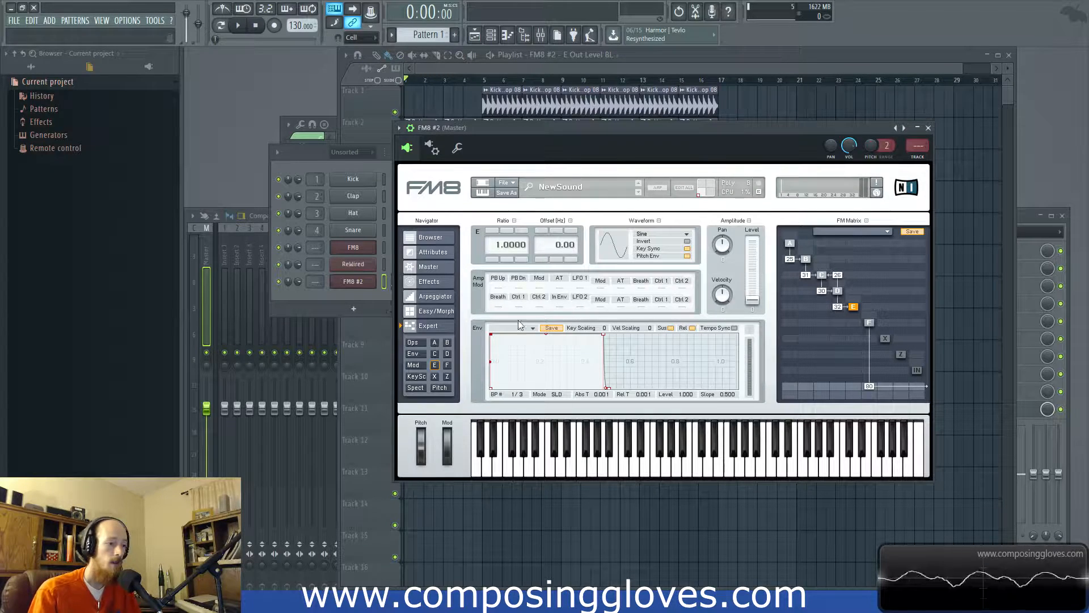
left_click(441, 309)
left_click(440, 298)
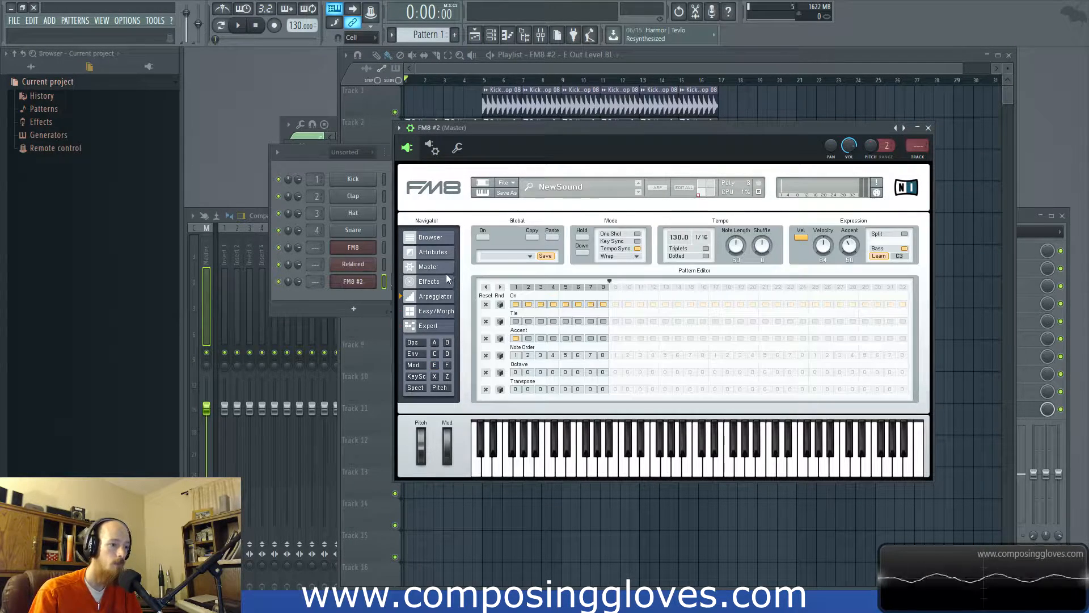
left_click(446, 282)
left_click(443, 265)
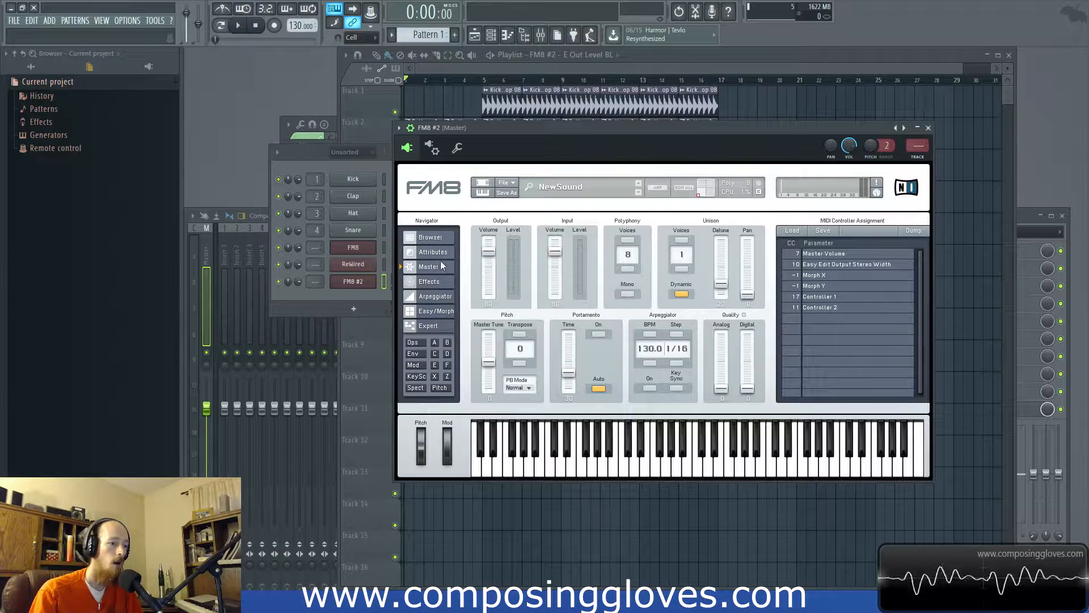
left_click(436, 366)
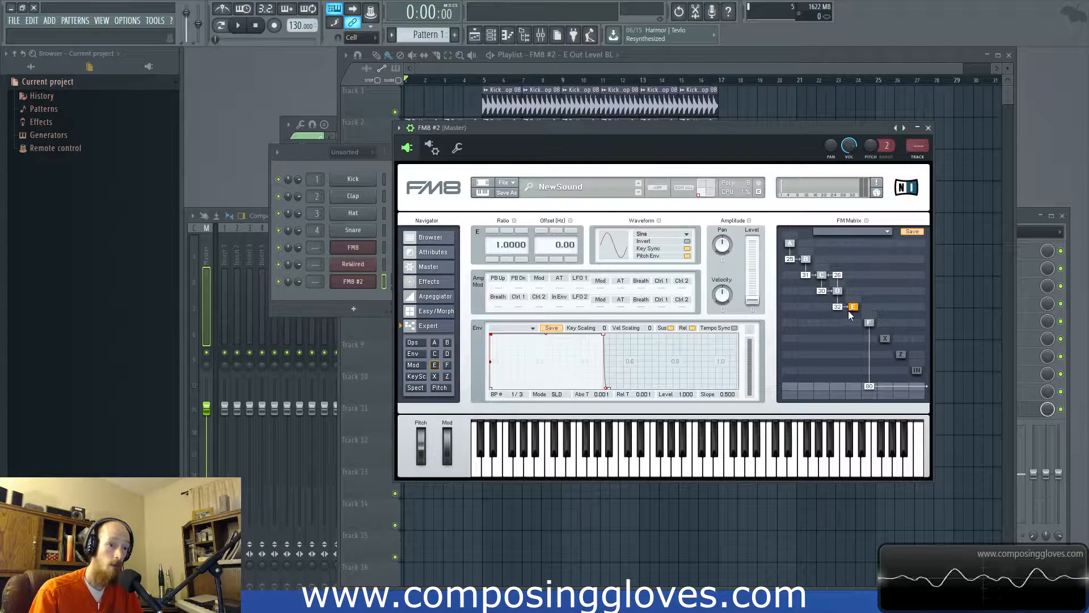
Give operator F's envelope a steep plucked decay to level 0 at about 0.264, adjusting the curve during playback
left_click(870, 323)
left_click_drag(601, 342, 551, 392)
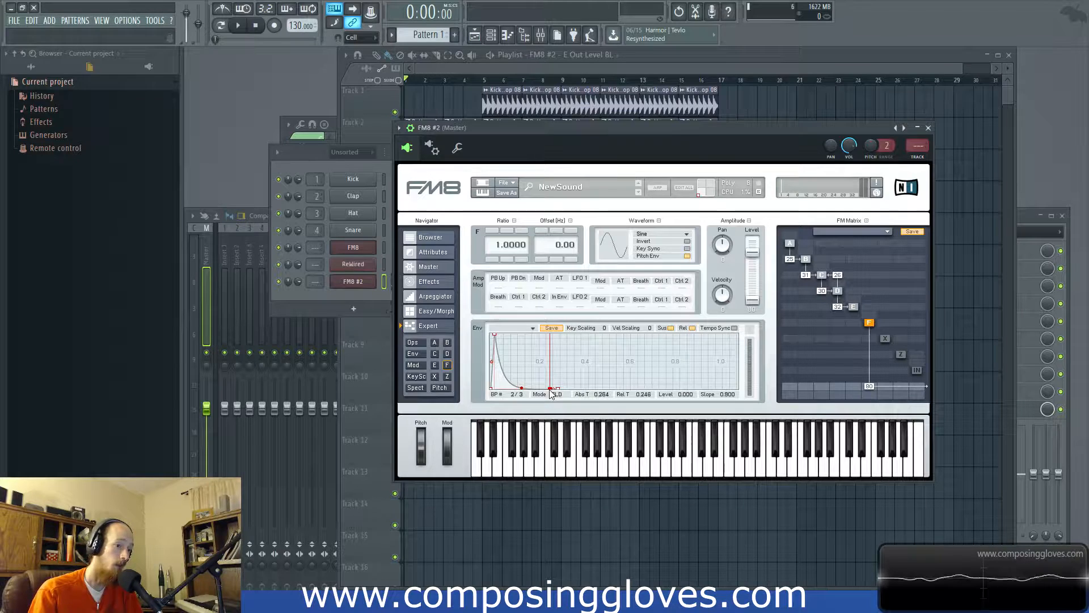
key("space")
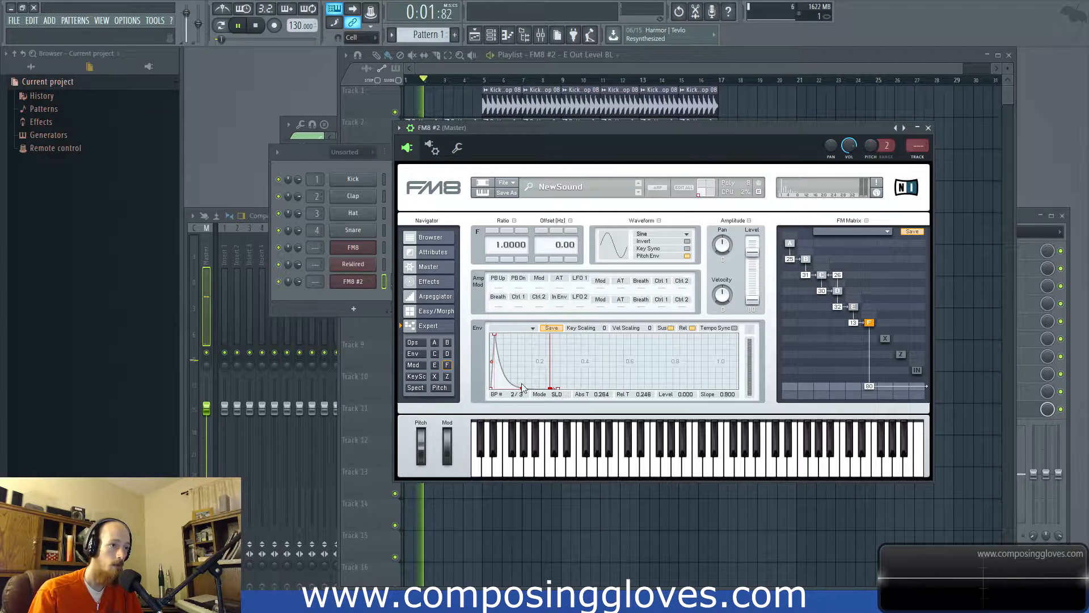
mouse_move(522, 390)
left_mouse_down()
mouse_move(528, 361)
mouse_move(522, 390)
left_mouse_up()
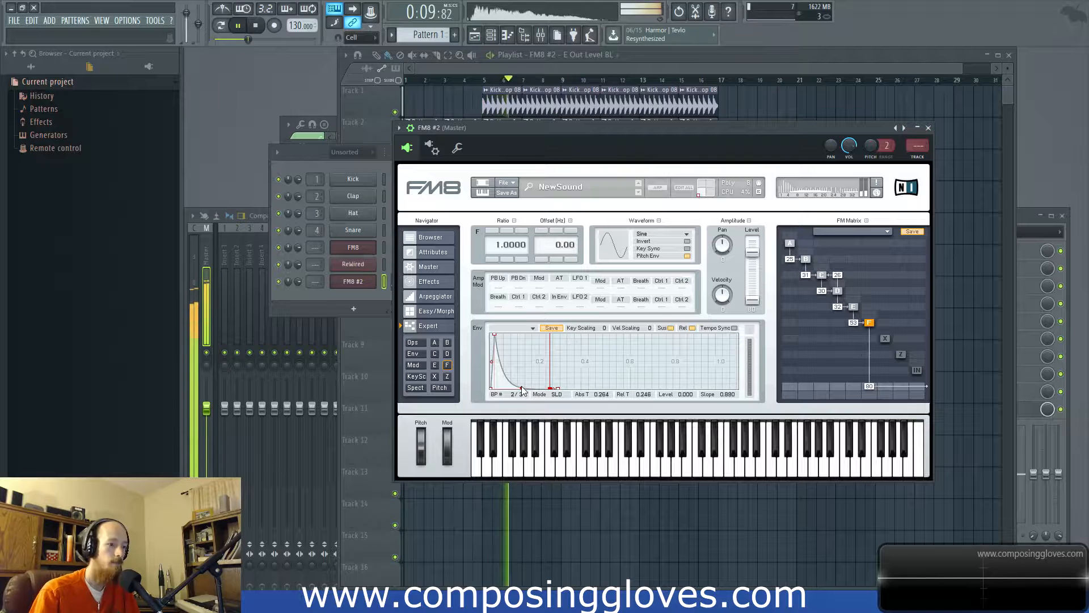
mouse_move(521, 390)
left_mouse_down()
mouse_move(531, 368)
mouse_move(528, 388)
left_mouse_up()
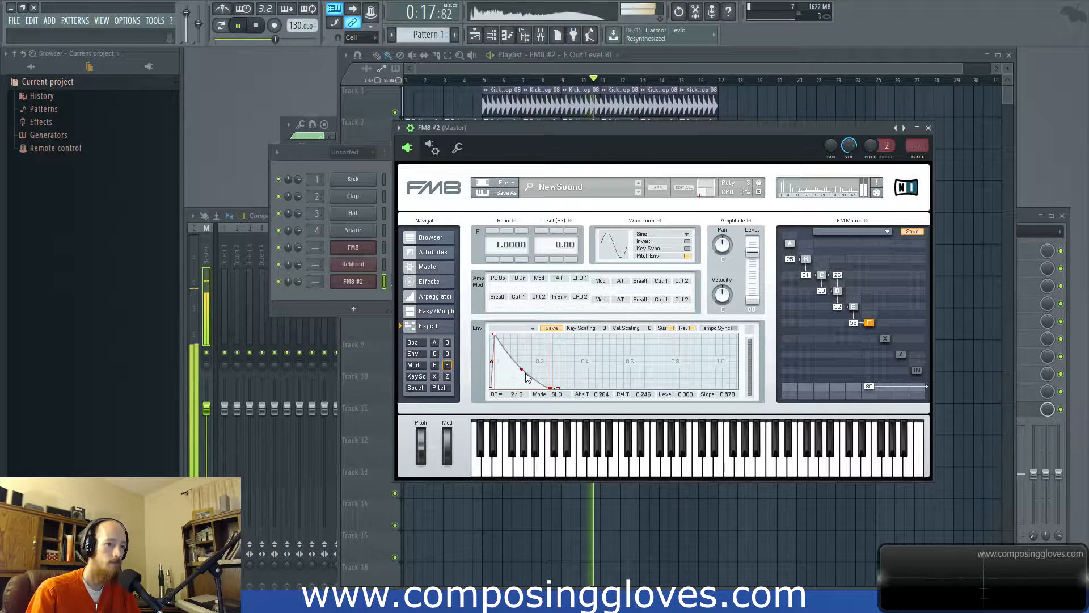
key("space")
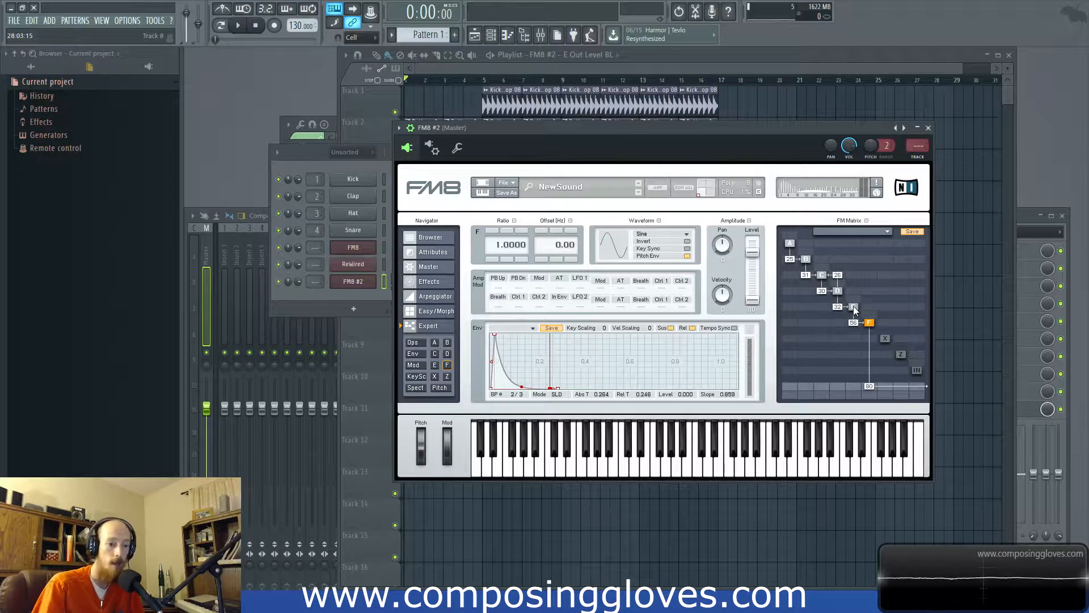
Play the arrangement with the operator E level automation and bring FM8 #2 back up
left_click(471, 67)
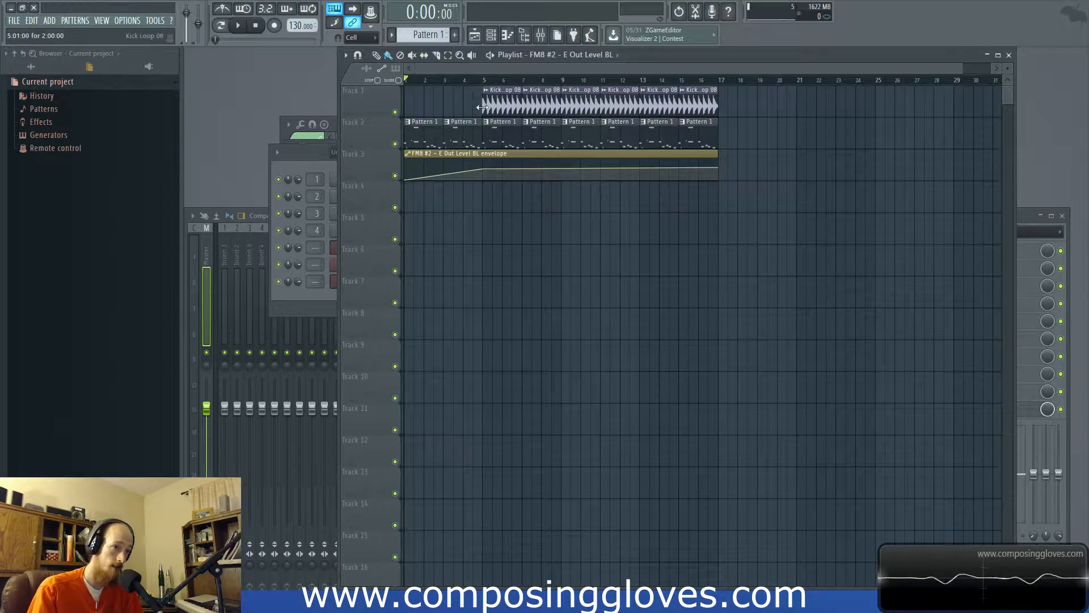
key("space")
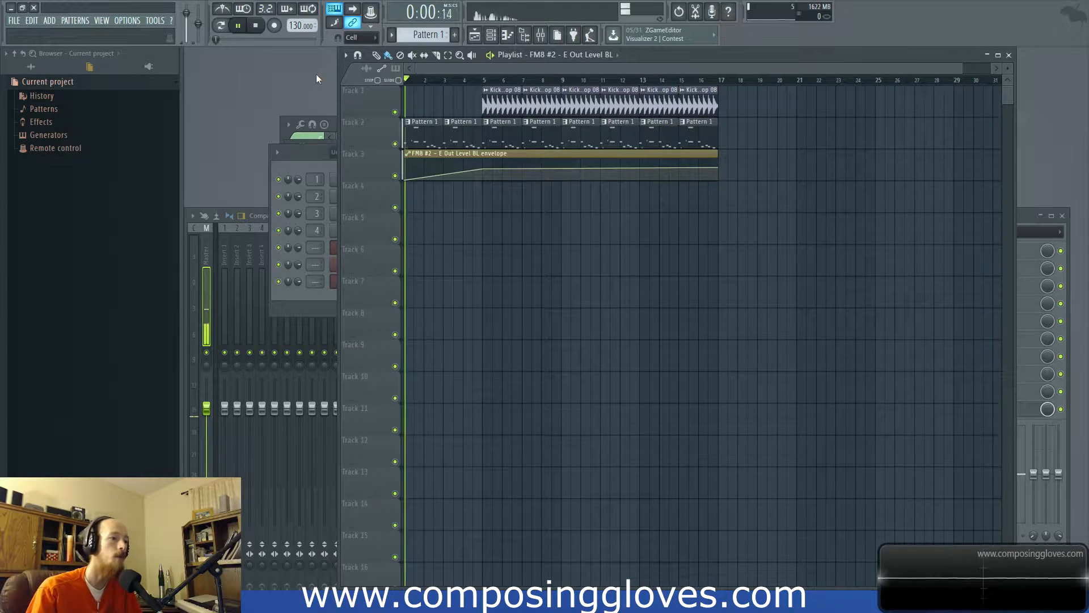
left_click(324, 180)
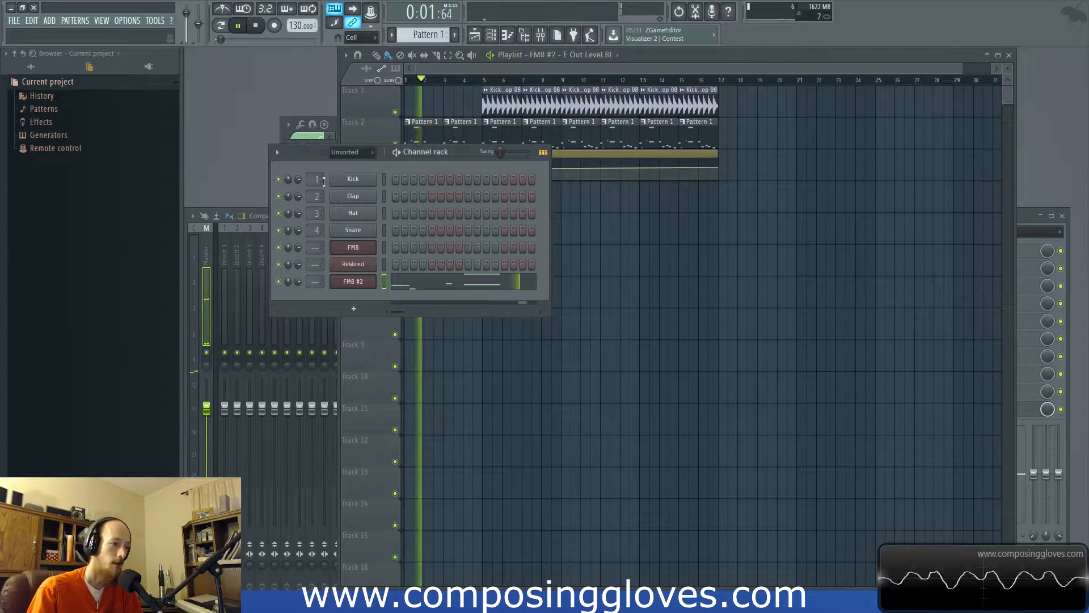
left_click(353, 281)
key("space")
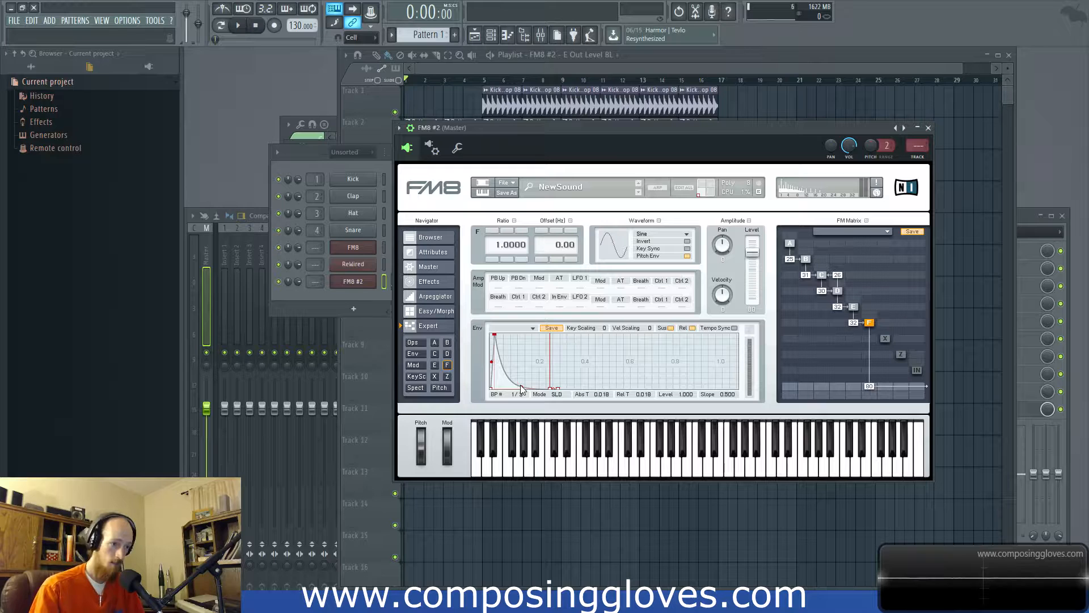
Shorten operator F's envelope attack to 0.001 and set its decay slope to about 0.728 during playback
left_click_drag(522, 390, 489, 335)
key("space")
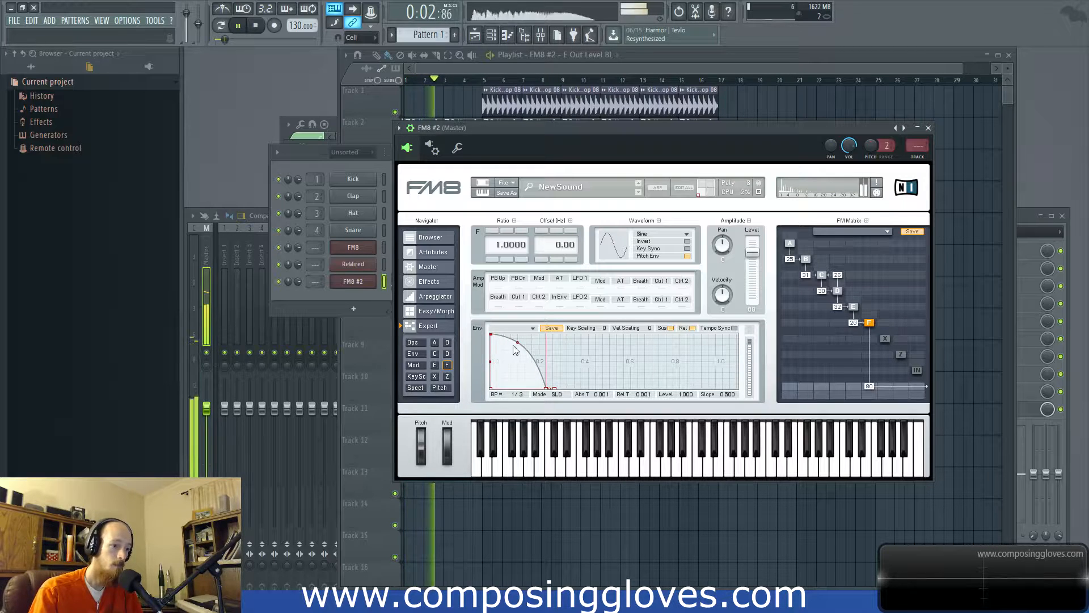
left_click_drag(518, 344, 517, 383)
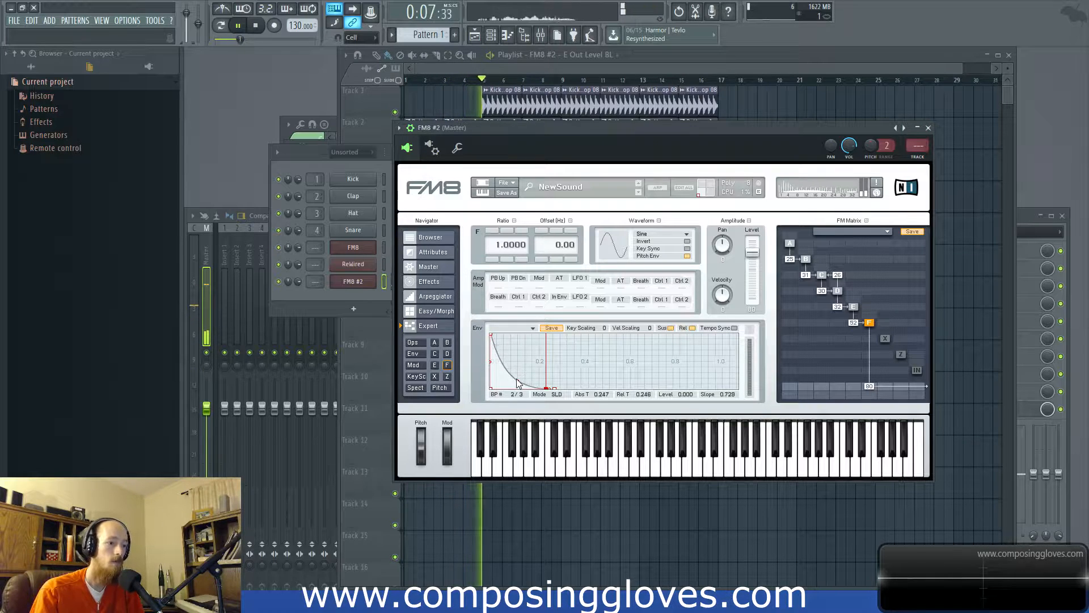
Turn off operator C's key sync and steepen operator F's decay slope to about 0.899
left_click(823, 275)
left_click(687, 248)
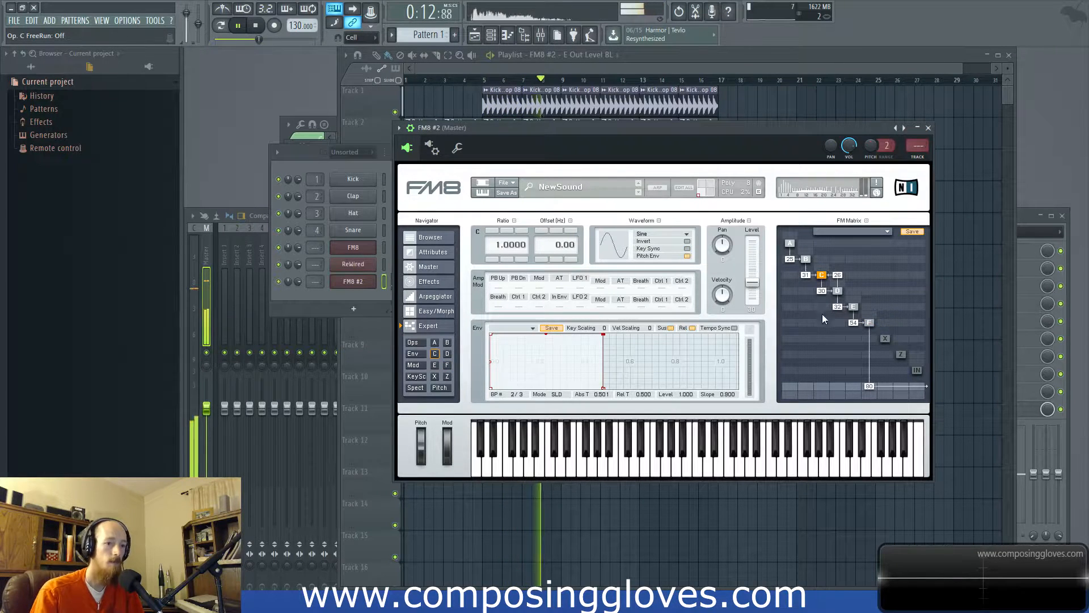
left_click(868, 322)
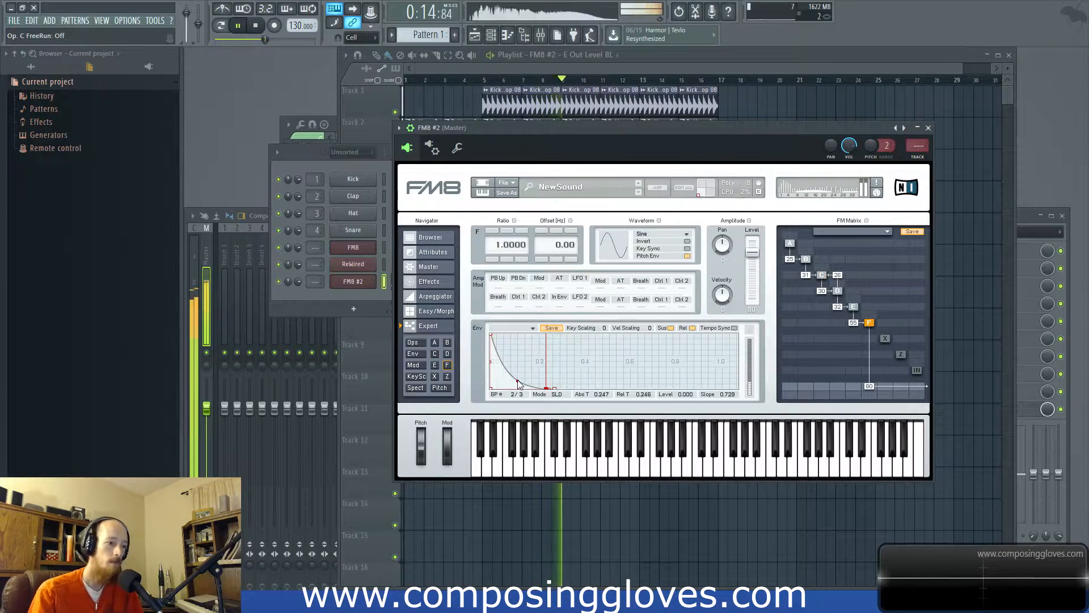
mouse_move(520, 376)
left_mouse_down()
mouse_move(518, 361)
mouse_move(516, 391)
left_mouse_up()
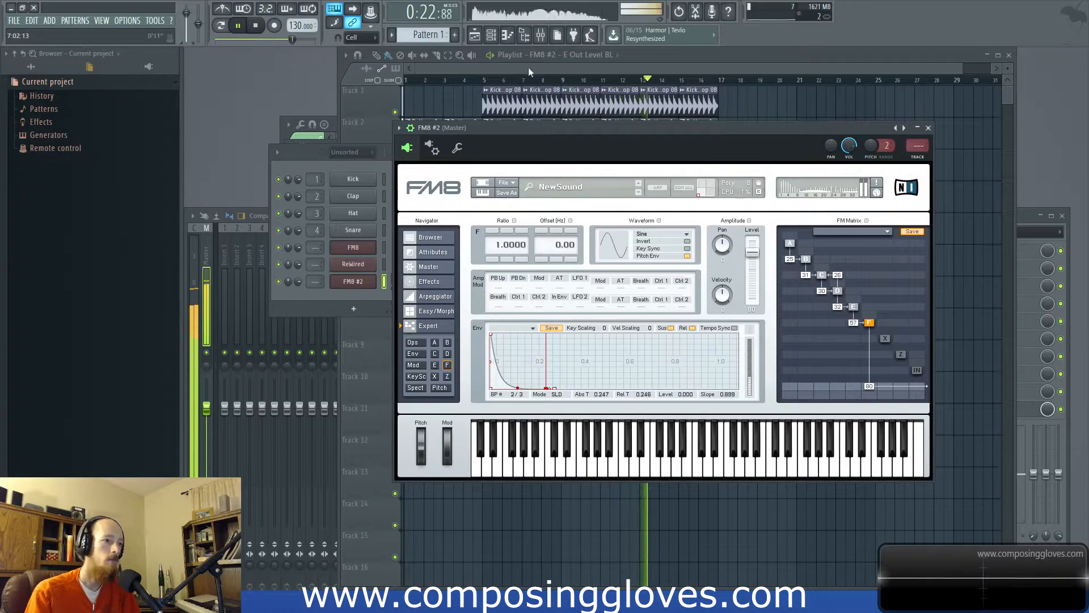
key("space")
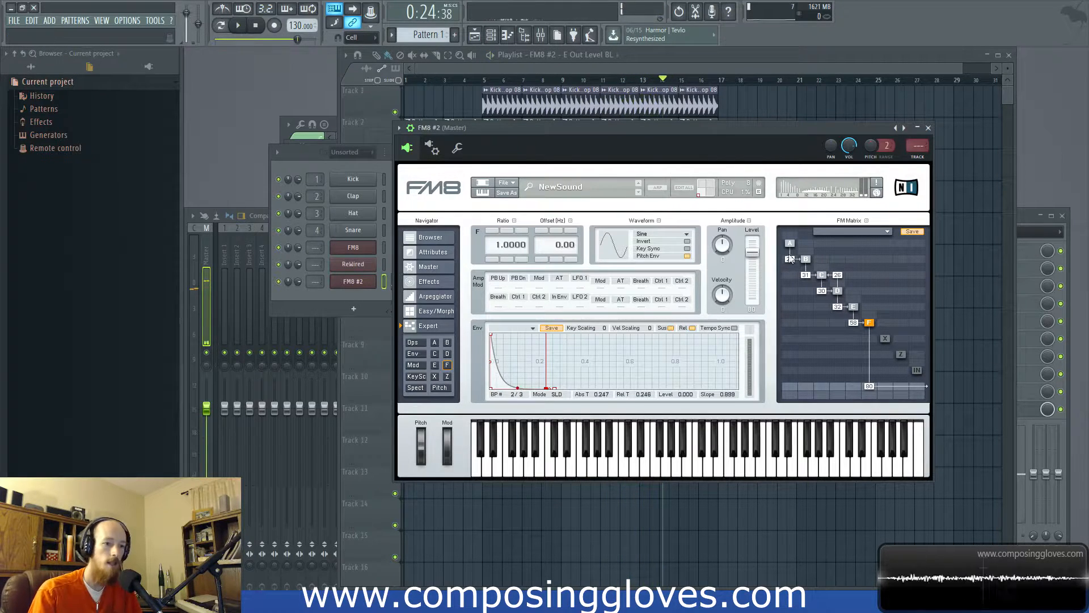
Inspect the settings and envelopes of operators C, D and E
left_click(822, 275)
left_click(838, 291)
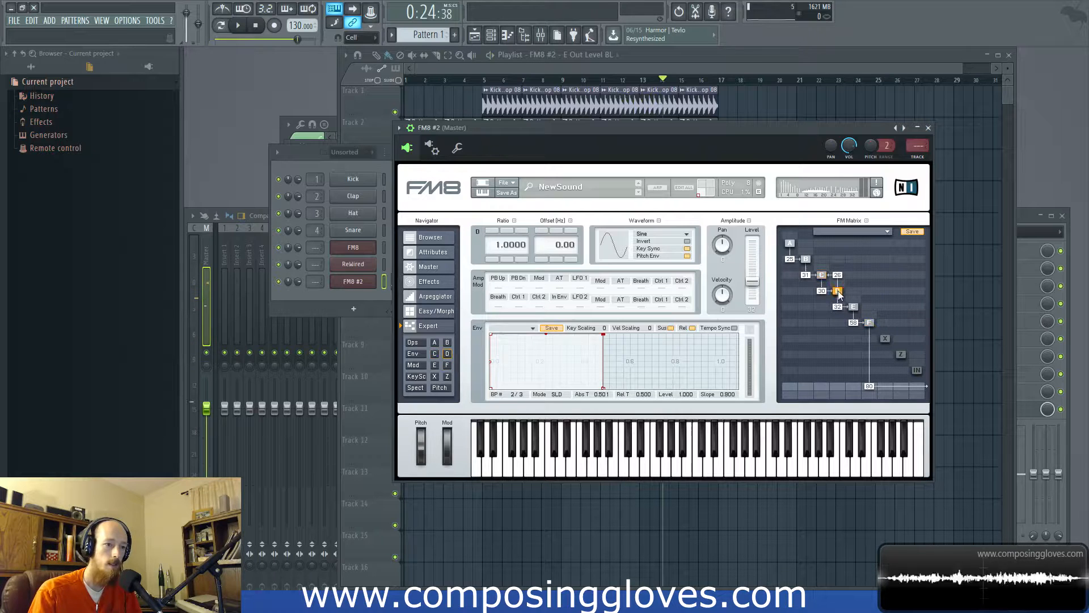
left_click(823, 275)
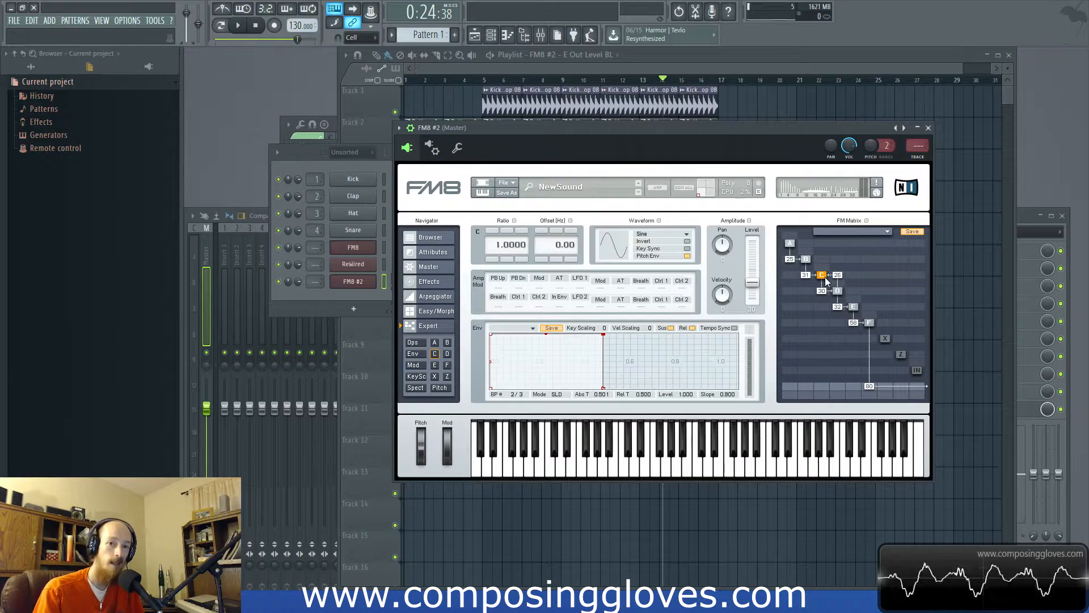
left_click(855, 308)
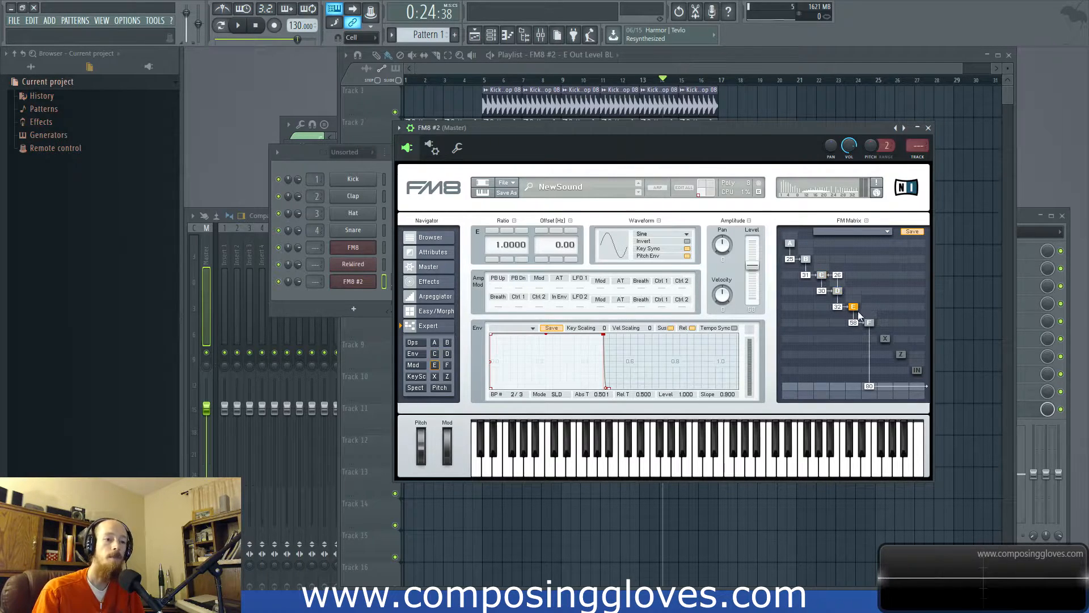